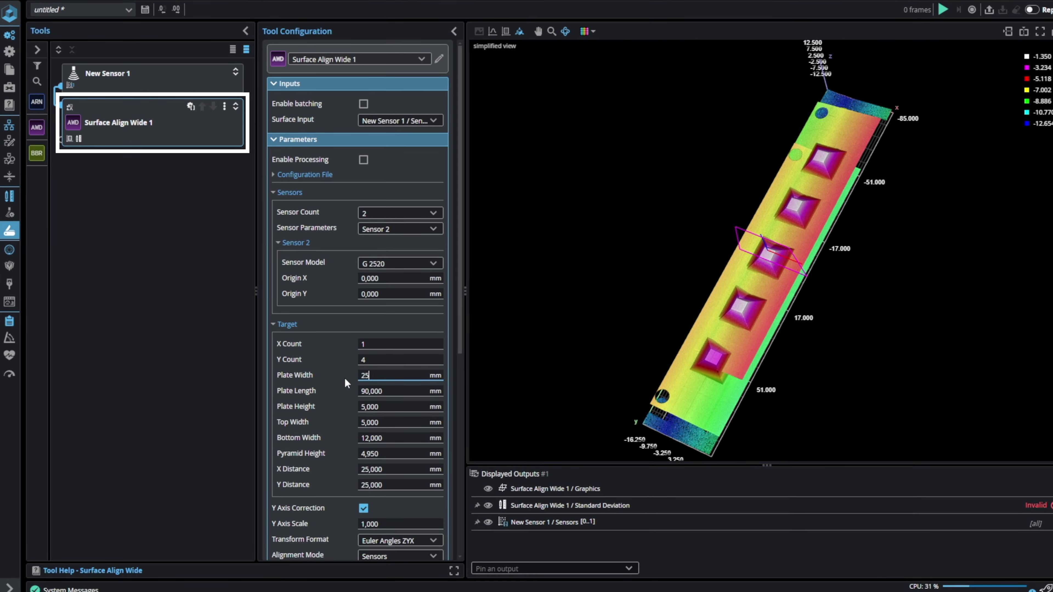
- Enter plate length 160, set Sensor 1 to Reverse orientation, and tilt the scan into perspective
key("Tab")
type("160")
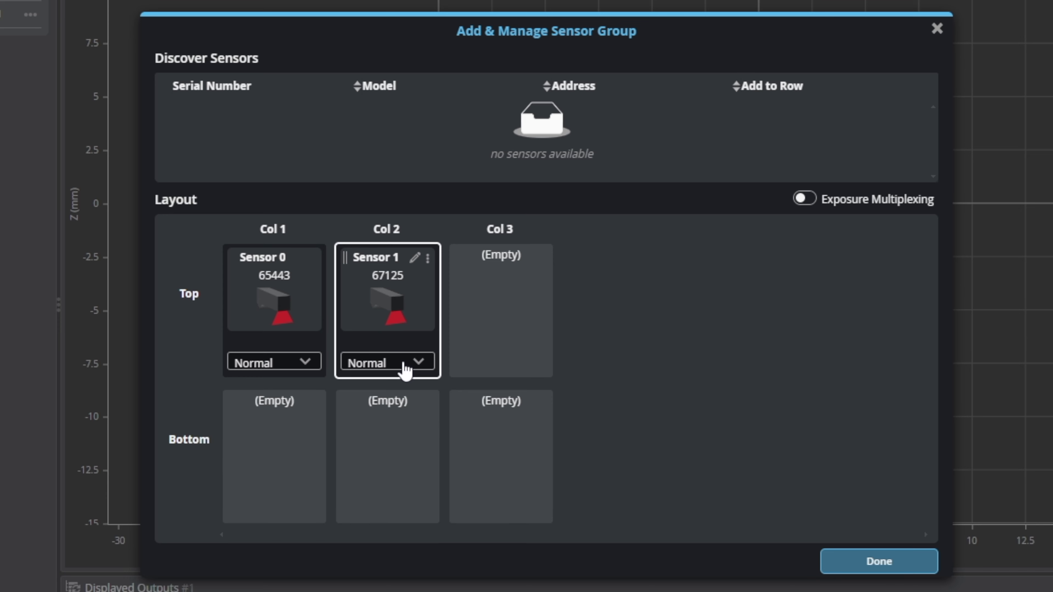
left_click(401, 363)
left_click(388, 411)
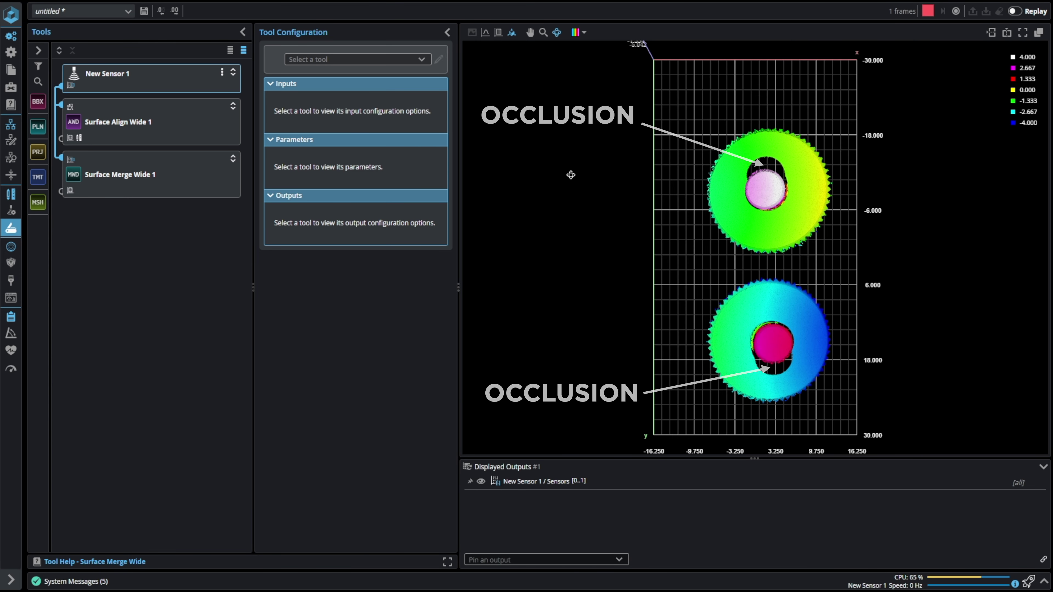
mouse_move(607, 254)
left_mouse_down()
mouse_move(651, 146)
mouse_move(669, 133)
mouse_move(621, 229)
mouse_move(613, 346)
mouse_move(568, 323)
left_mouse_up()
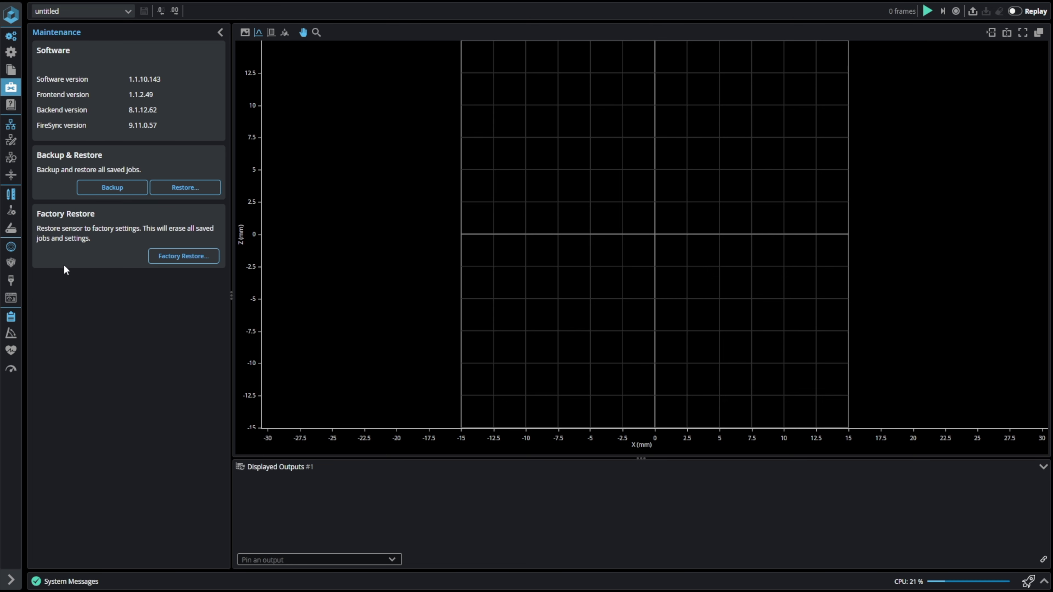
- From System > Design, add both listed 2520 sensors as one group with layout management enabled
mouse_move(14, 132)
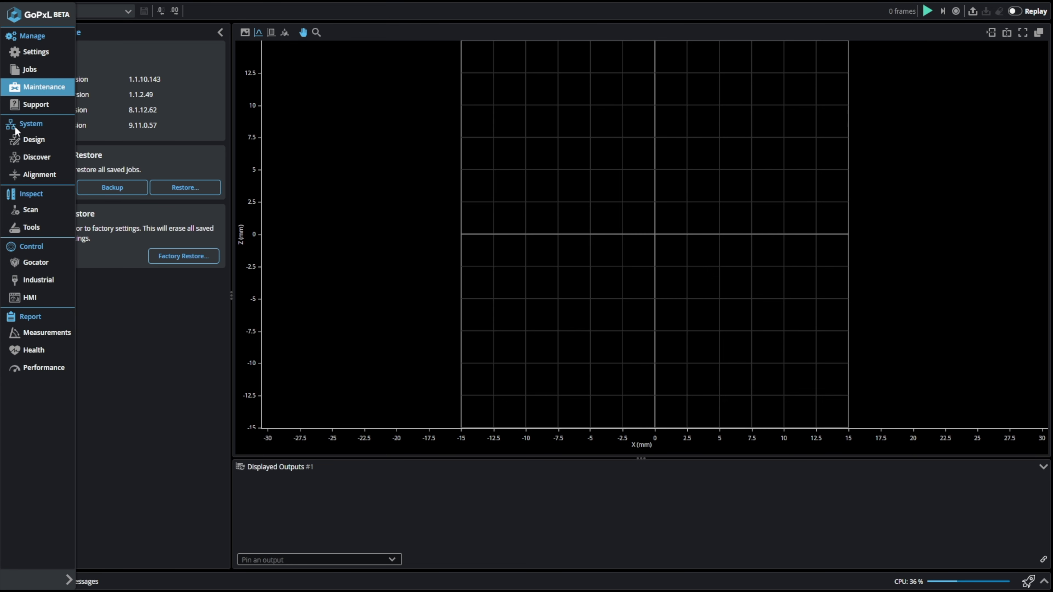
left_click(40, 143)
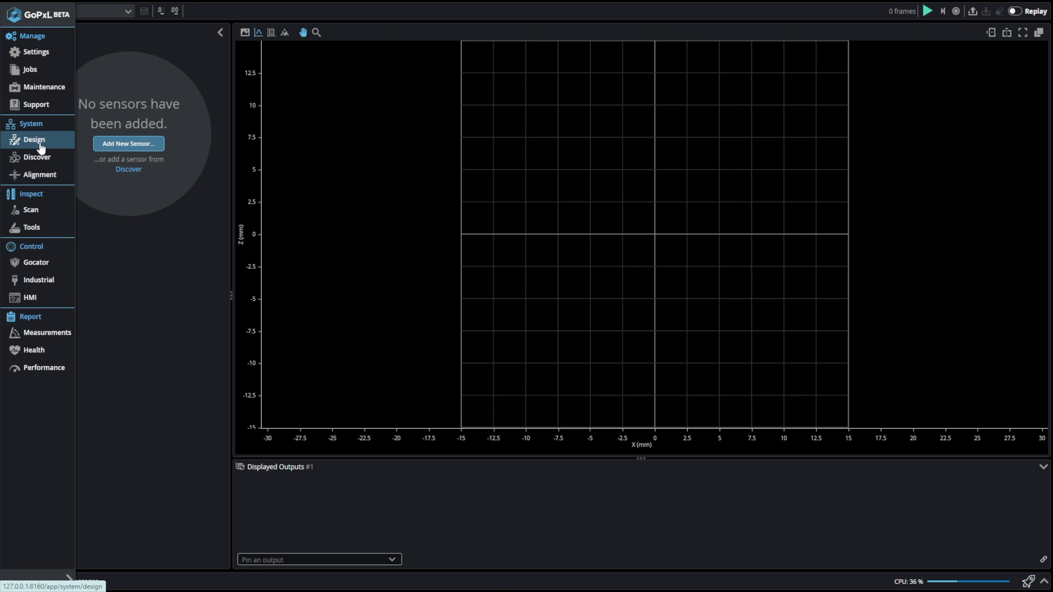
left_click(133, 144)
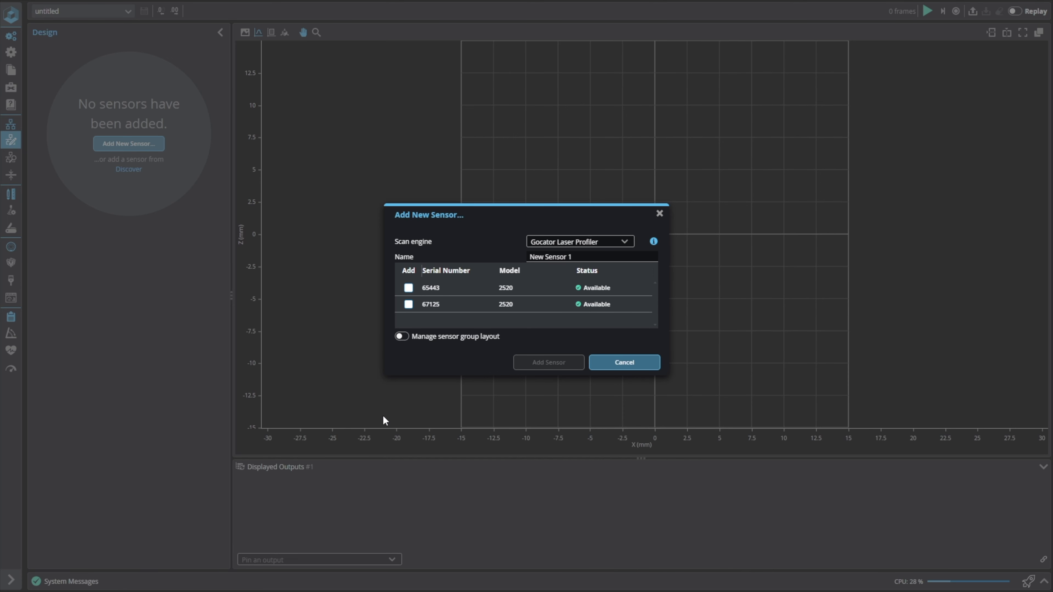
left_click(409, 305)
left_click(408, 288)
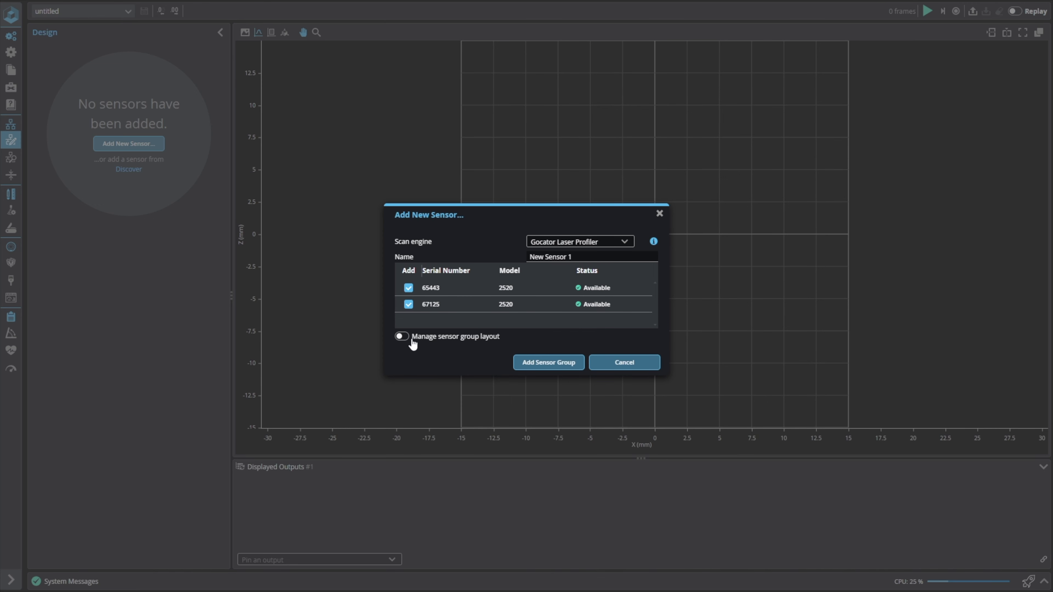
left_click(401, 337)
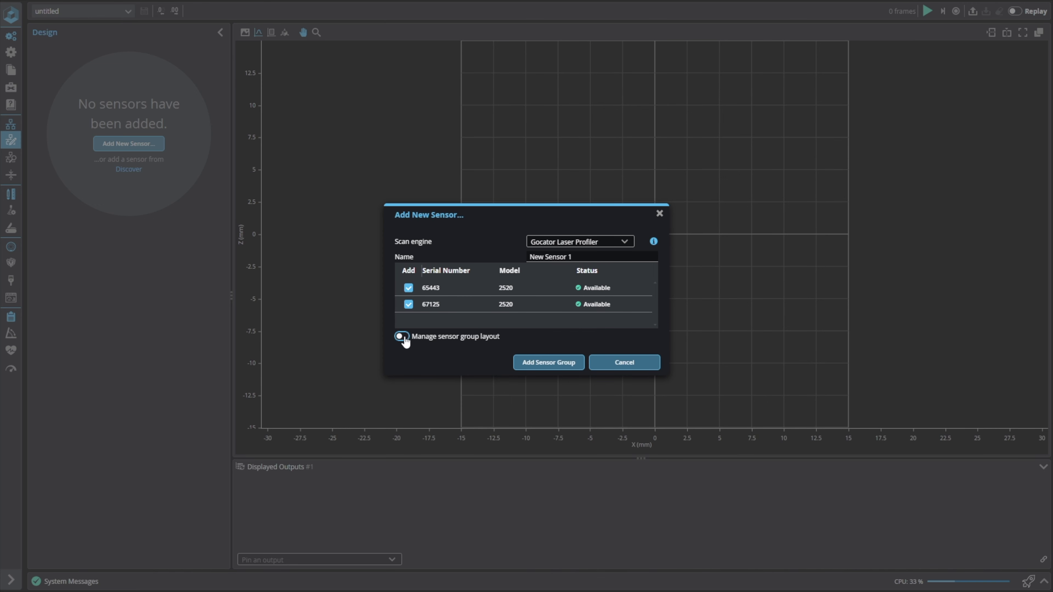
left_click(549, 367)
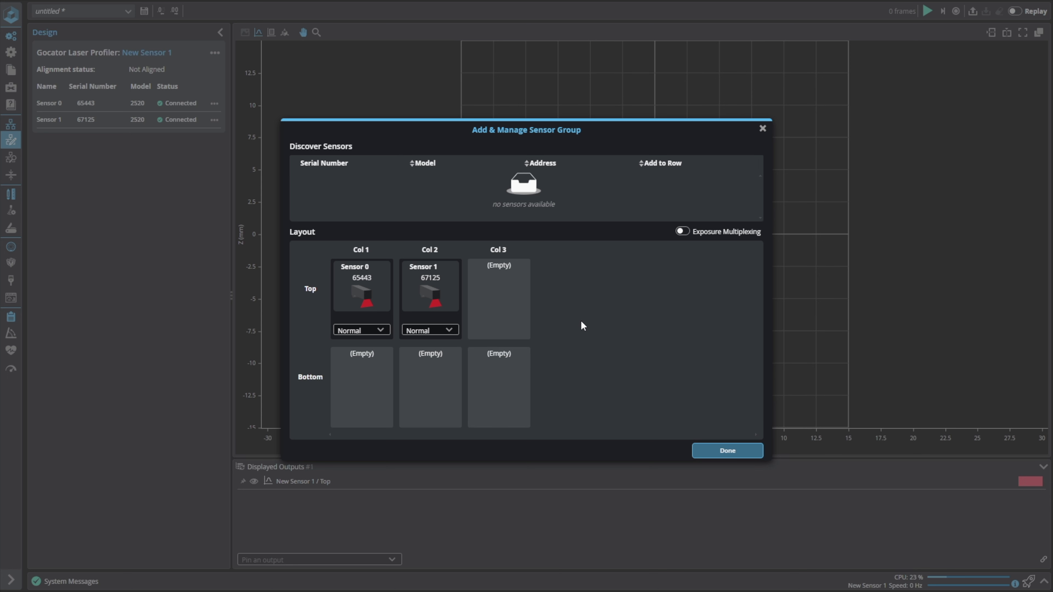
- Change Sensor 1 from Normal to Reverse and confirm the group layout with Done
left_click(440, 331)
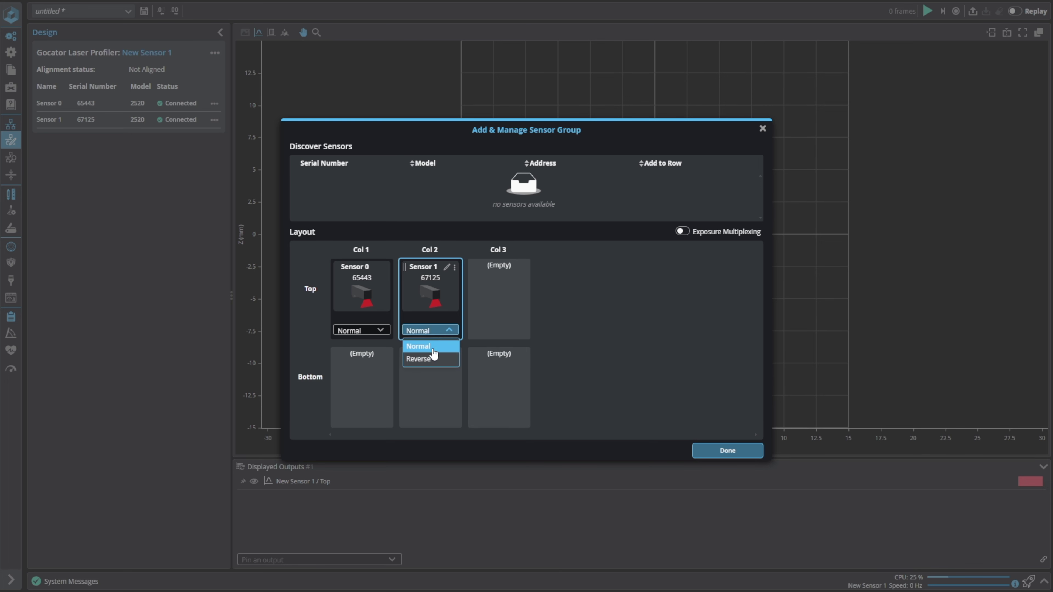
left_click(431, 357)
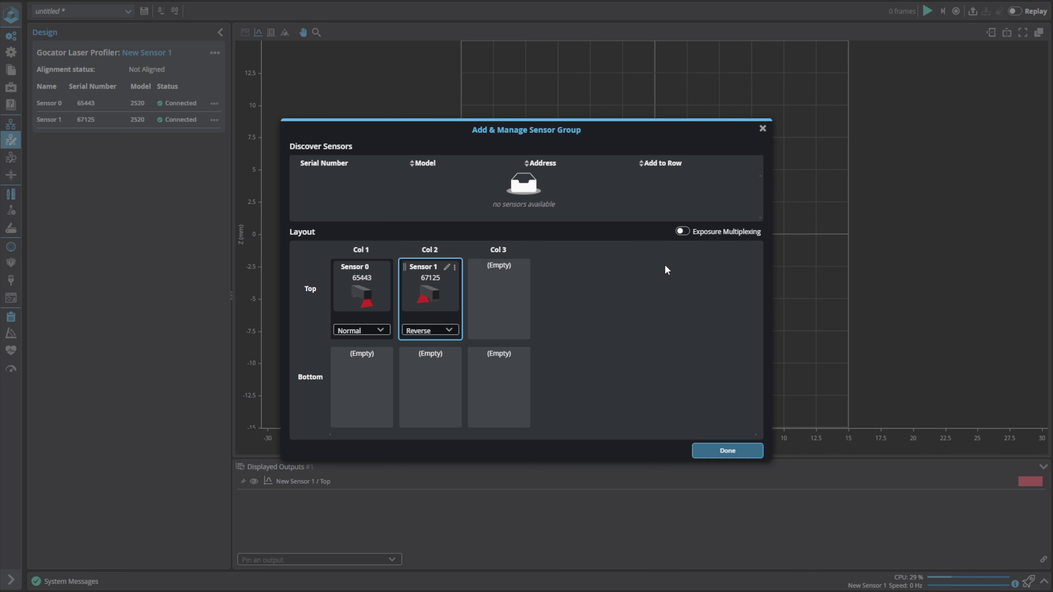
left_click(721, 454)
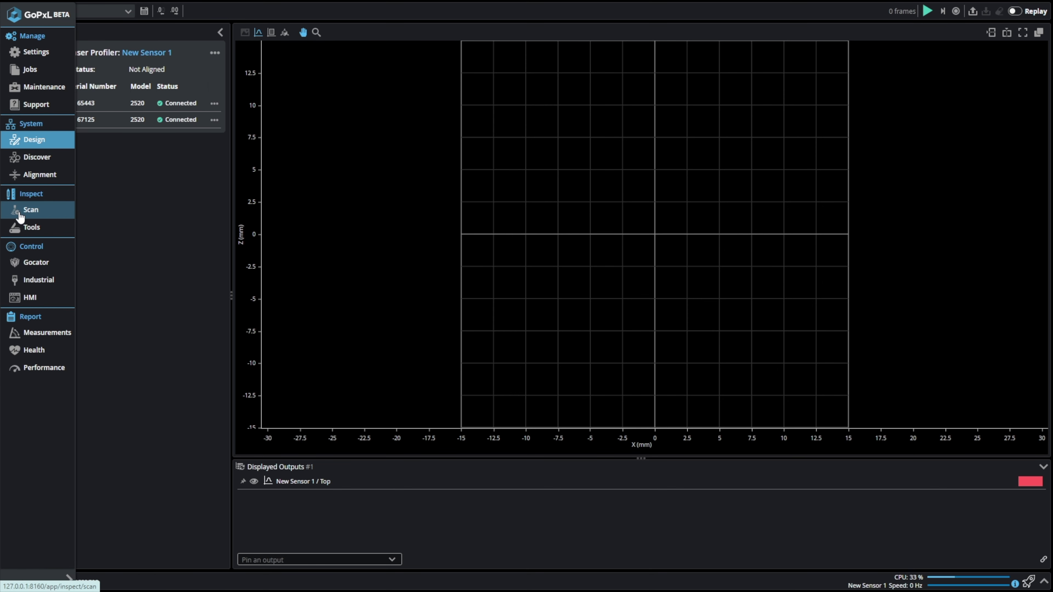
- Disable Enable uniform spacing in Scan settings, then run and stop a brief live scan
left_click(22, 215)
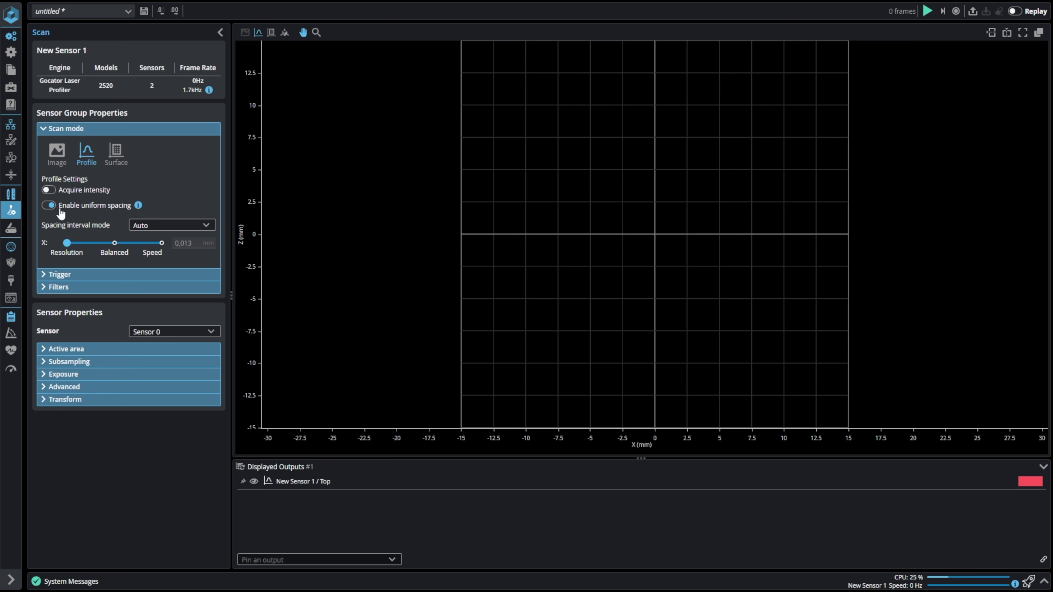
left_click(49, 206)
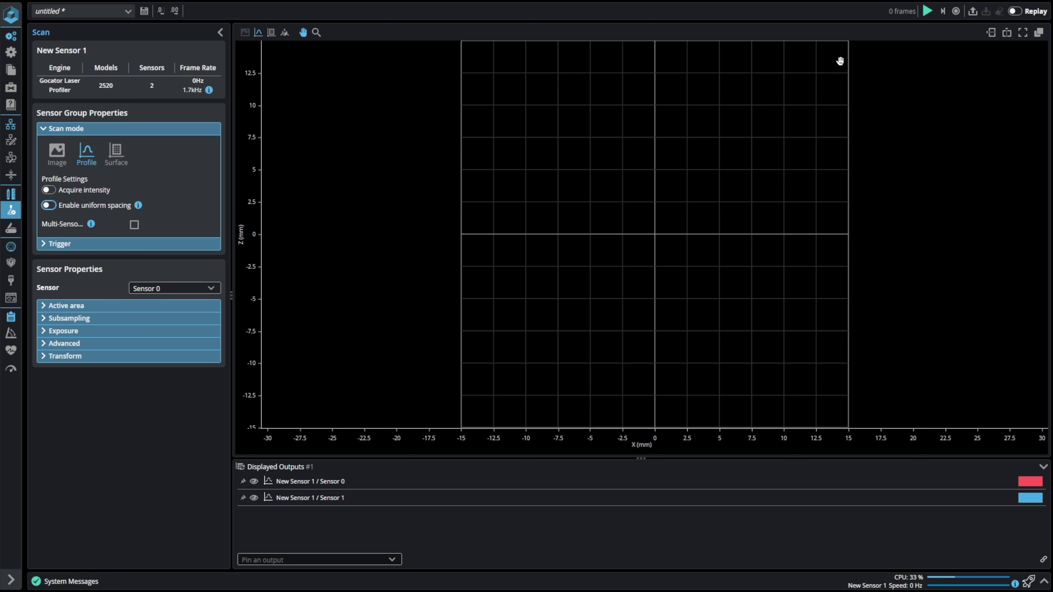
left_click(927, 12)
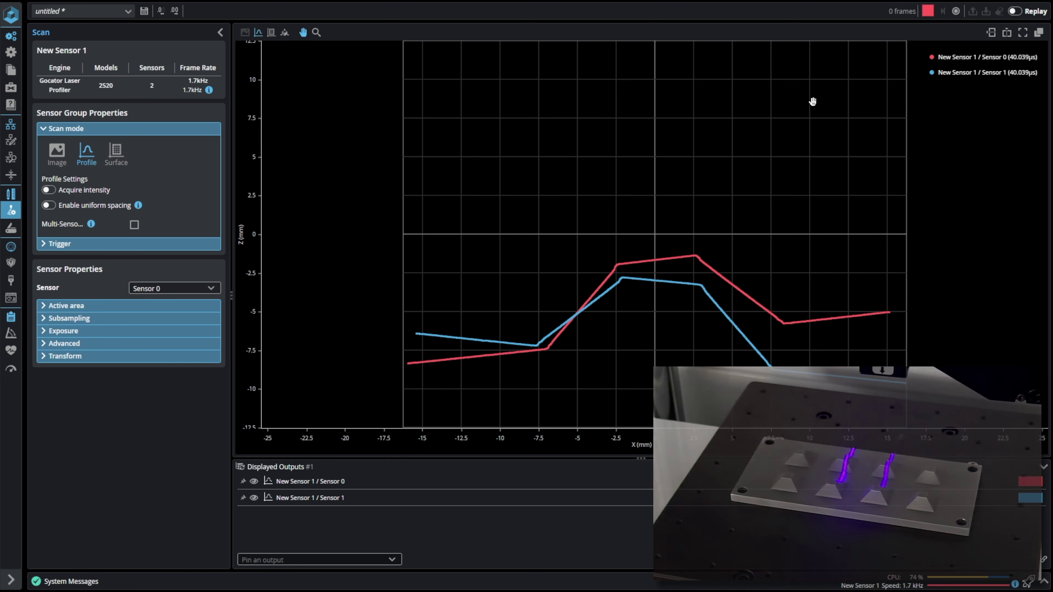
key("space")
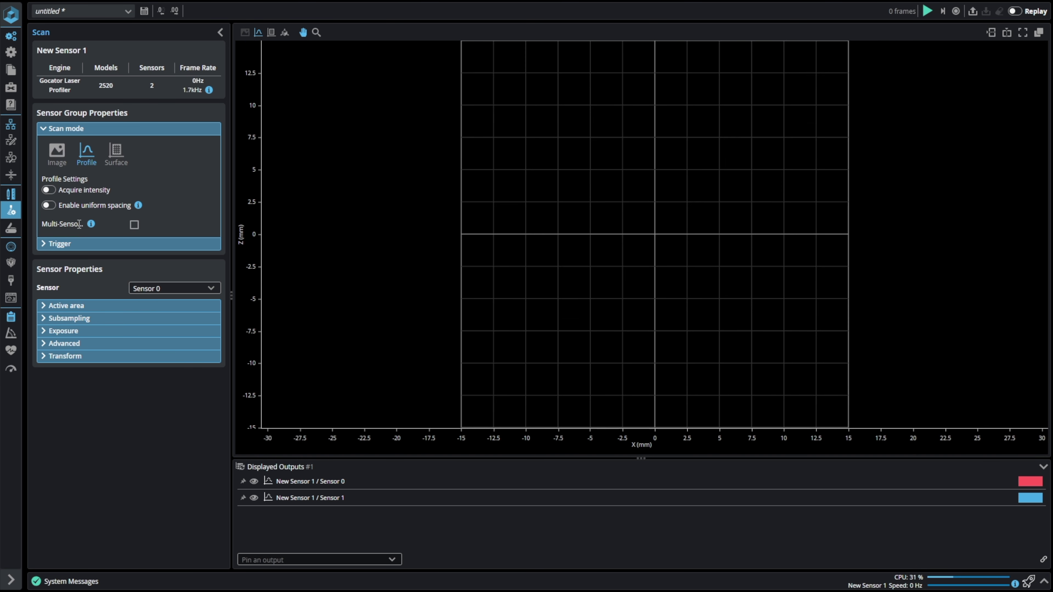
- Switch to Surface scan mode, tick Multi-Sensor, and enable Acquire intensity
left_click(114, 159)
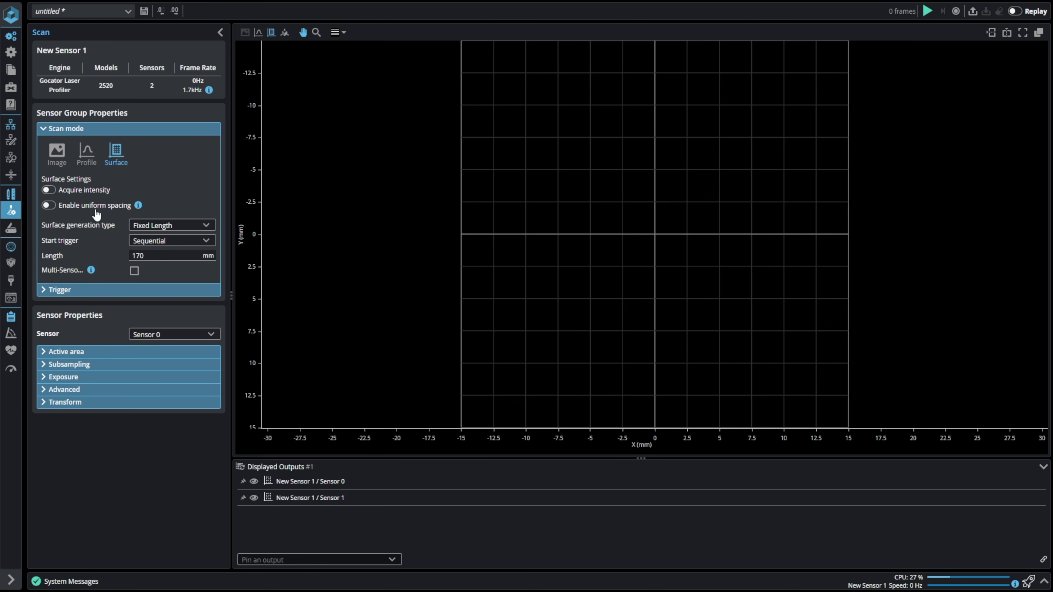
left_click(134, 272)
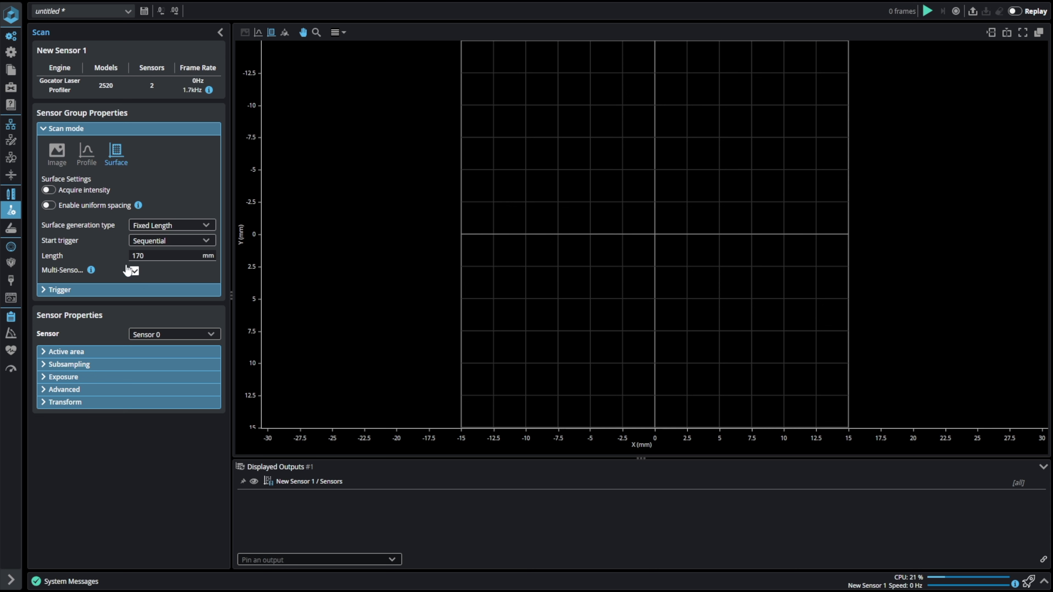
left_click(48, 191)
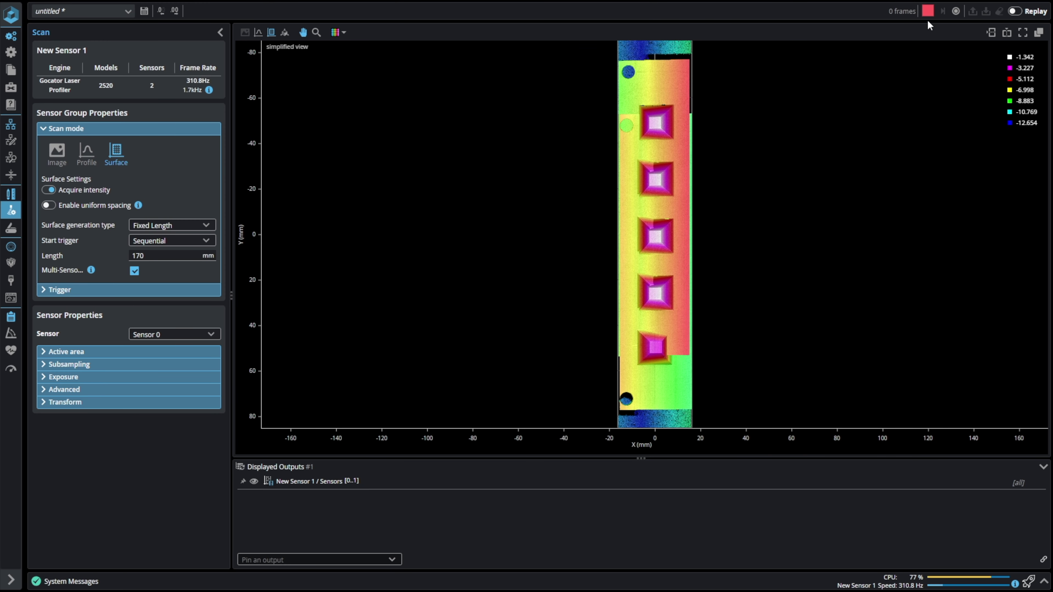
- Stop the surface scan and show the height map in an oblique 3D view
left_click(926, 14)
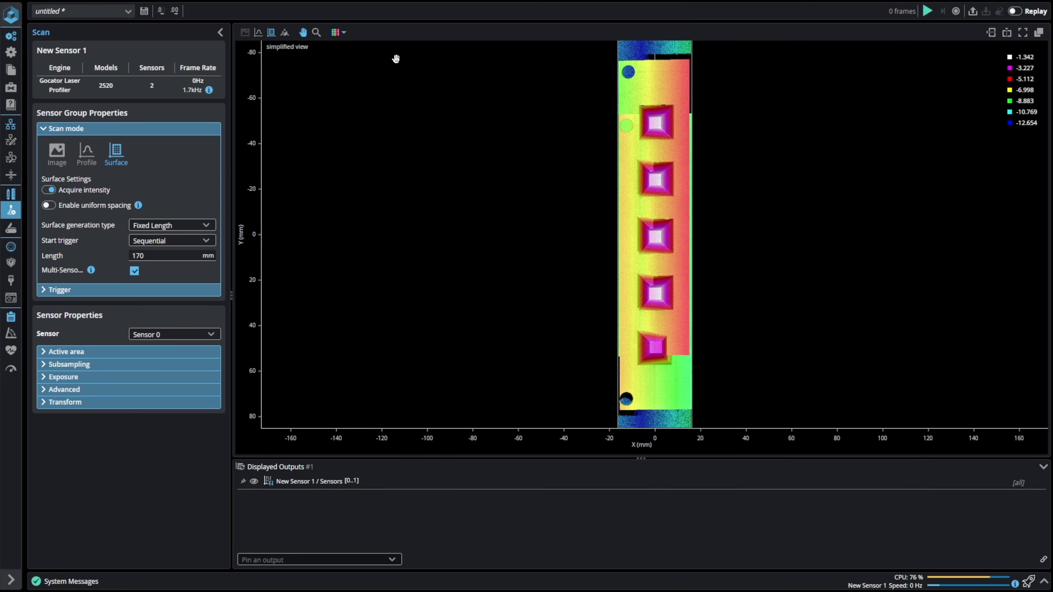
left_click(284, 34)
left_click_drag(554, 390, 396, 281)
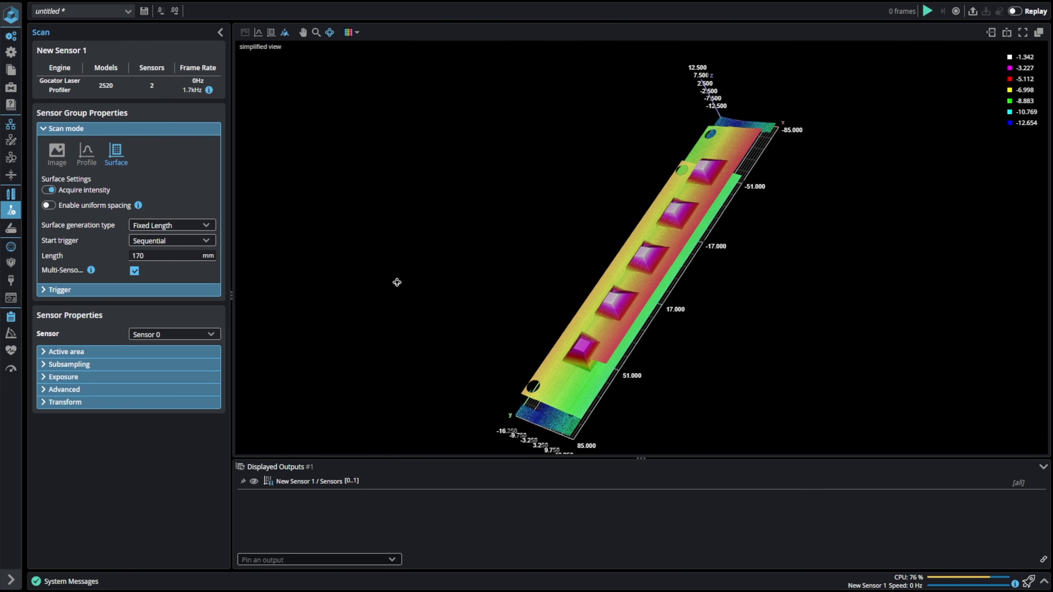
left_click_drag(707, 265, 734, 335)
- Preview the grey intensity image, orbit to a top-down view, then recolour by height
left_click(351, 32)
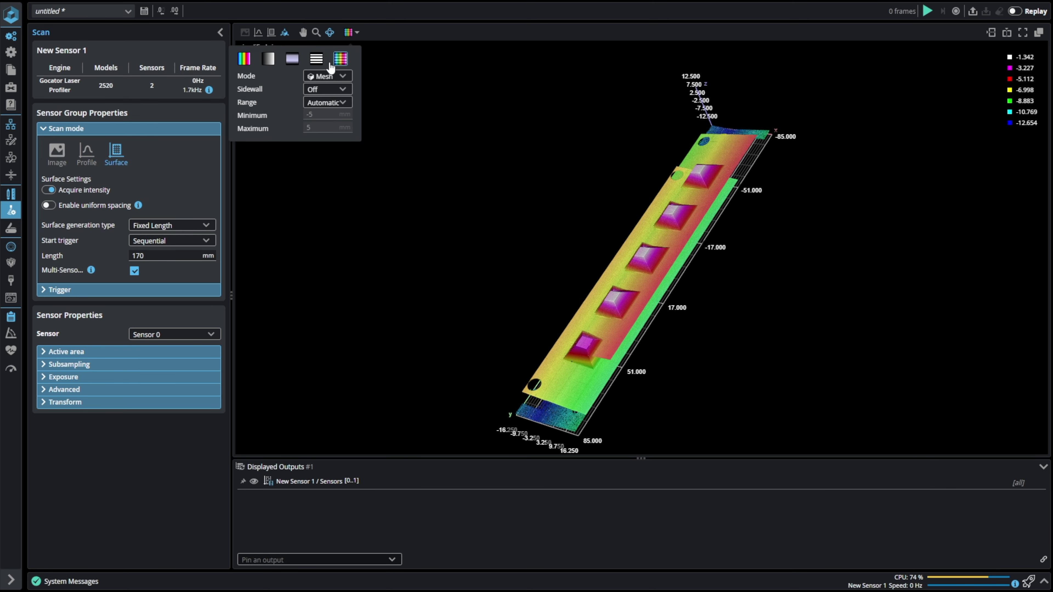
left_click(316, 58)
left_click_drag(475, 133, 389, 110)
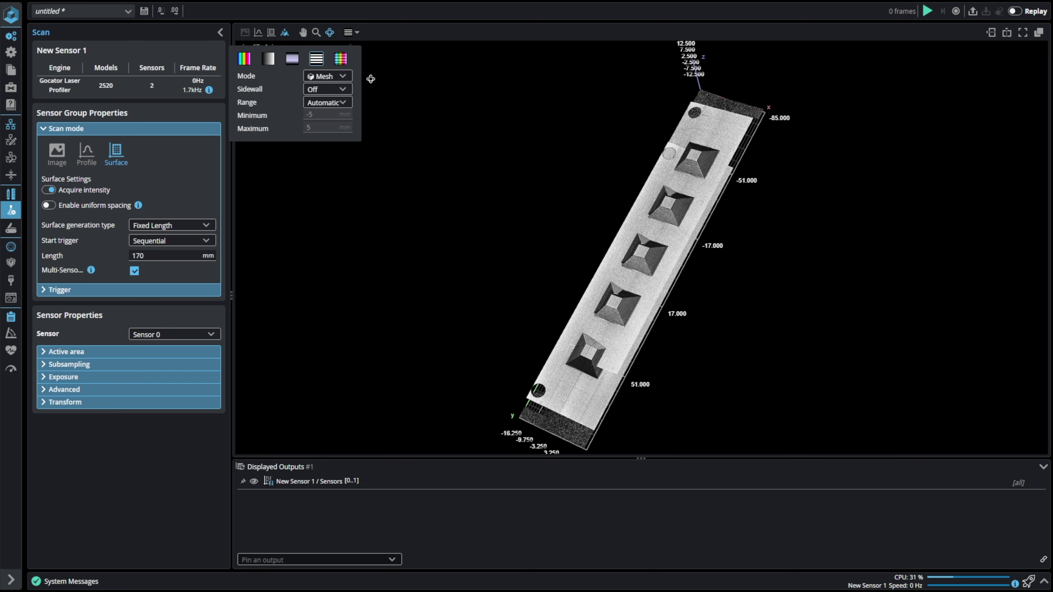
left_click(337, 61)
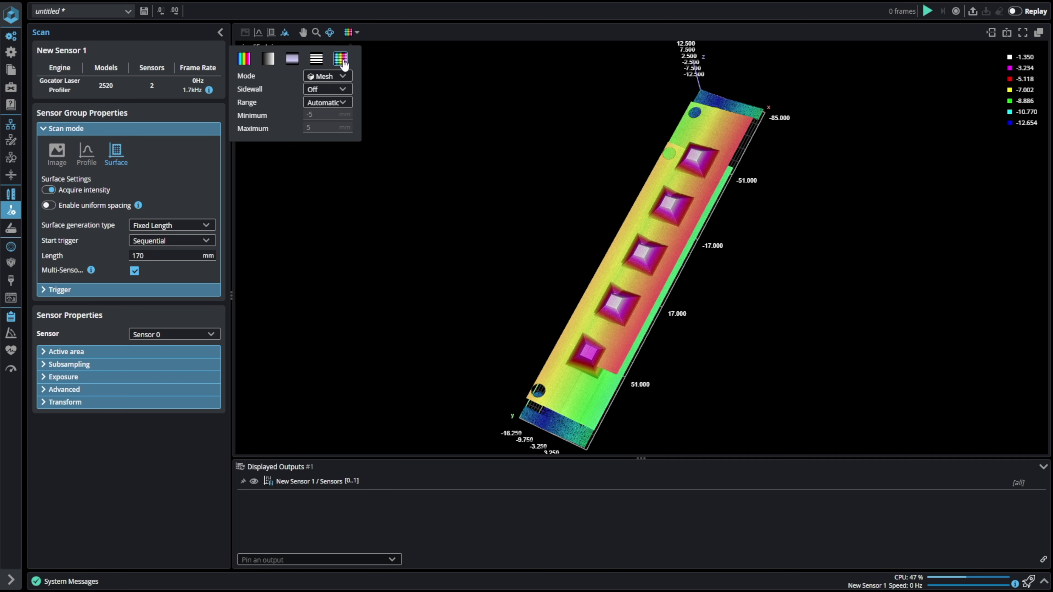
- Add Surface Align Wide to the tool flow after searching the tools for 'align'
mouse_move(16, 258)
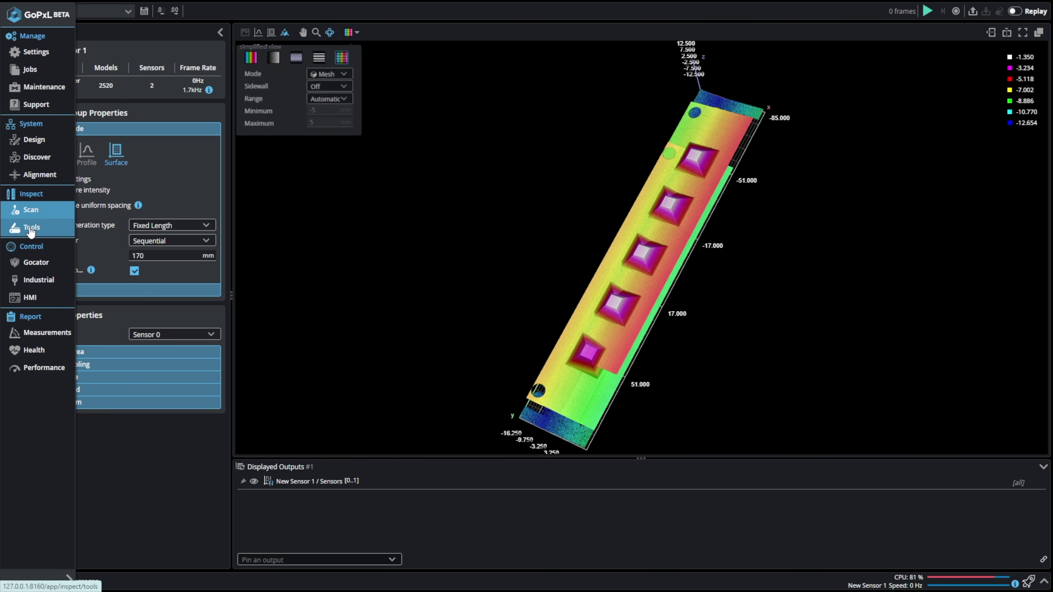
left_click(30, 227)
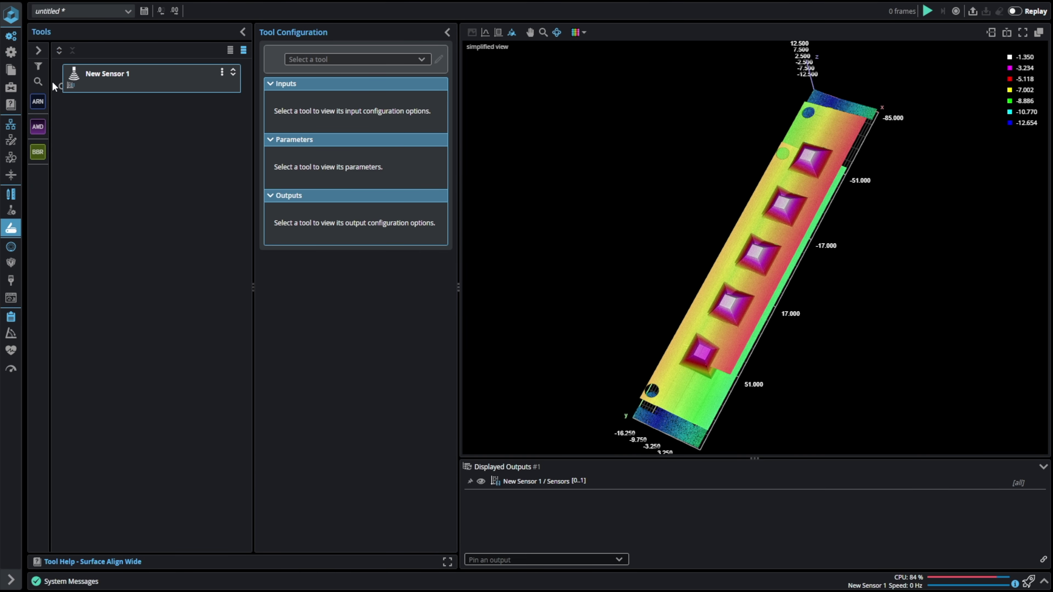
left_click(38, 82)
type("align")
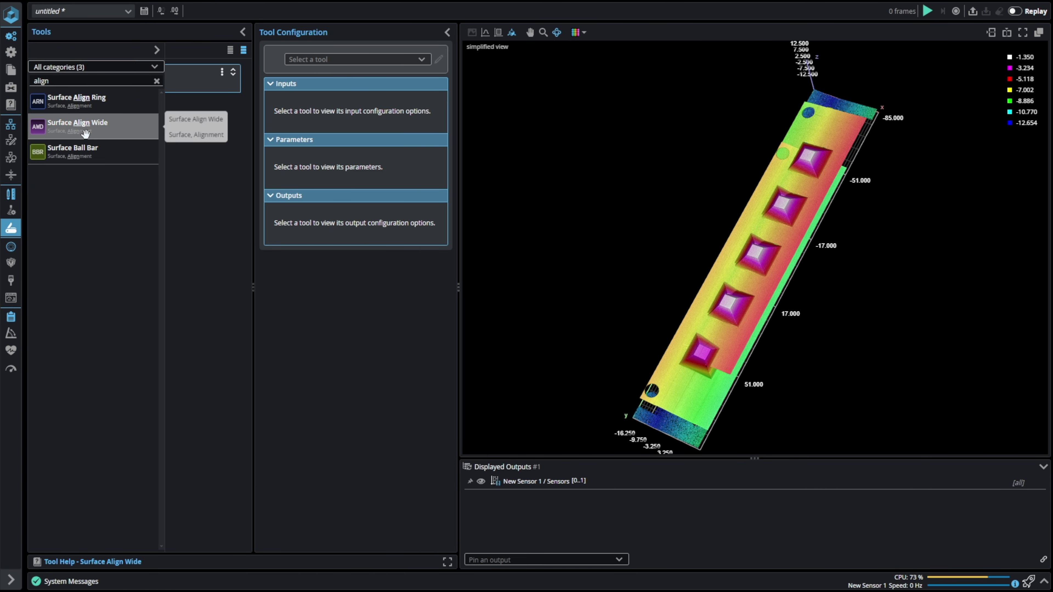
left_click_drag(85, 132, 214, 238)
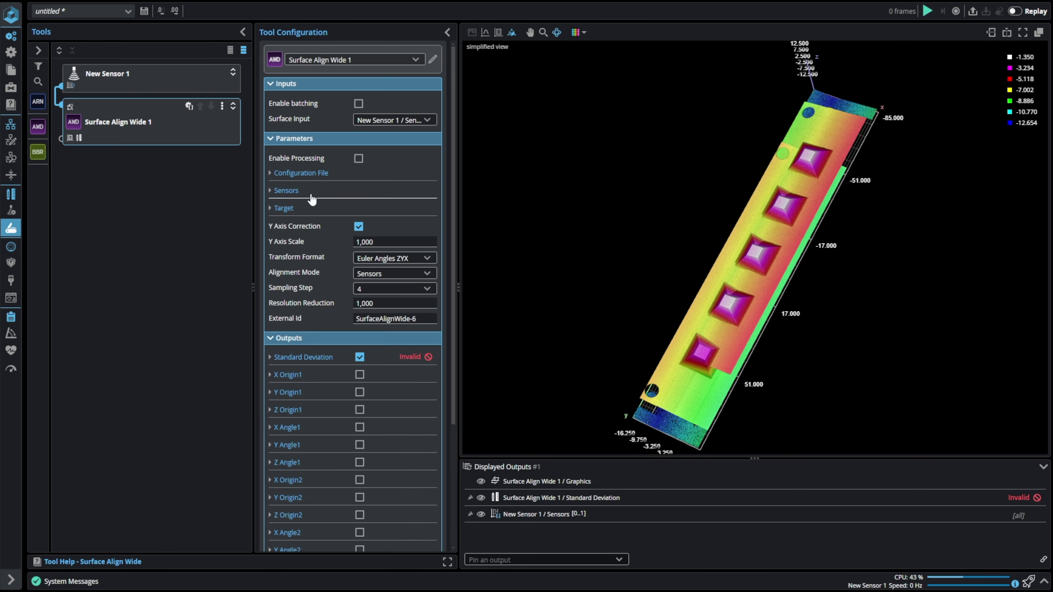
- Set Sensor Count to 2 and choose a sensor model for Sensor 1
left_click(286, 191)
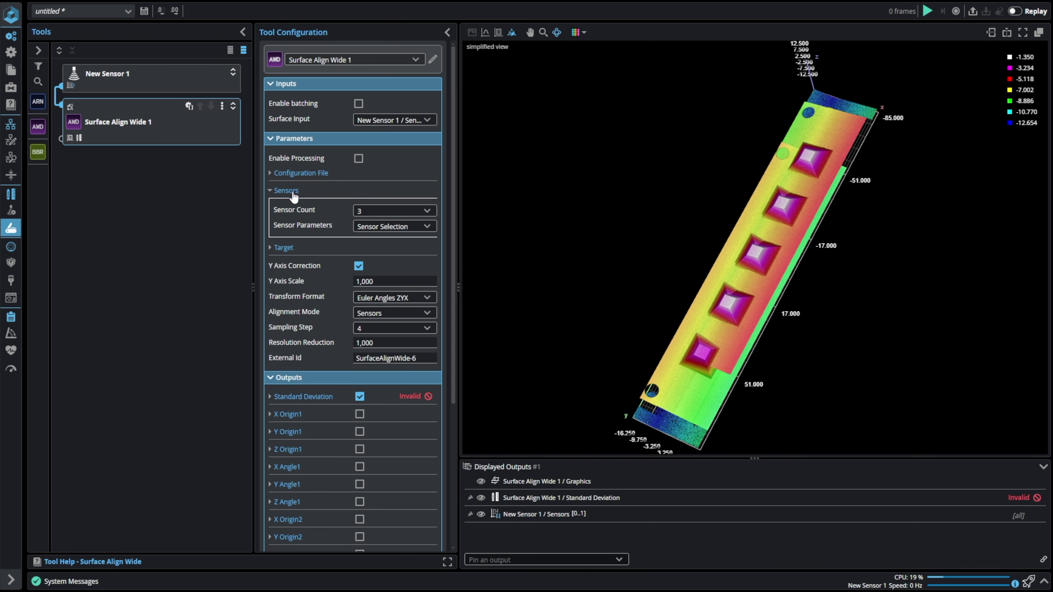
left_click(371, 211)
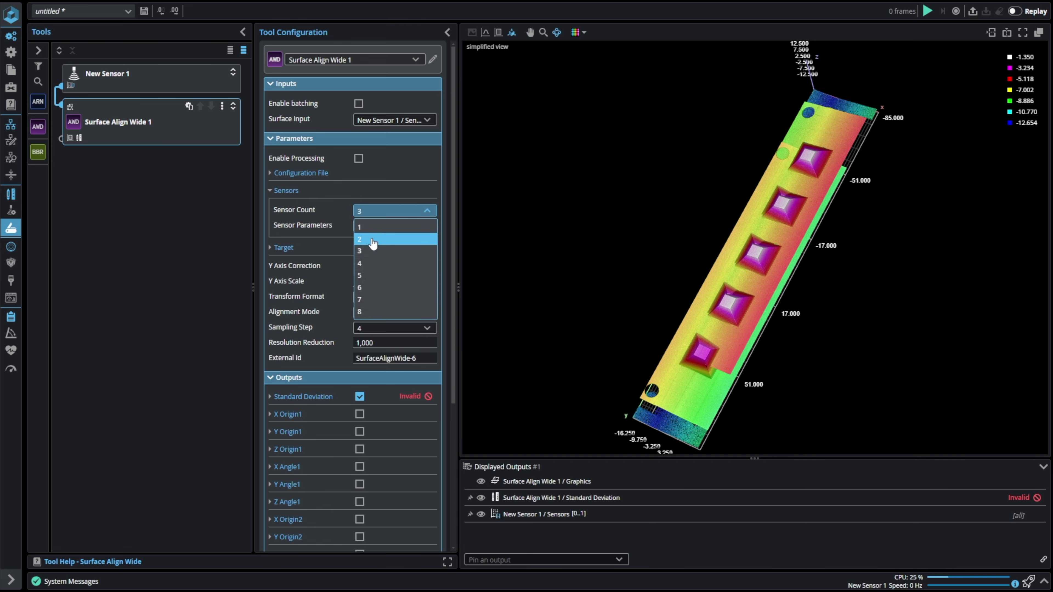
left_click(371, 239)
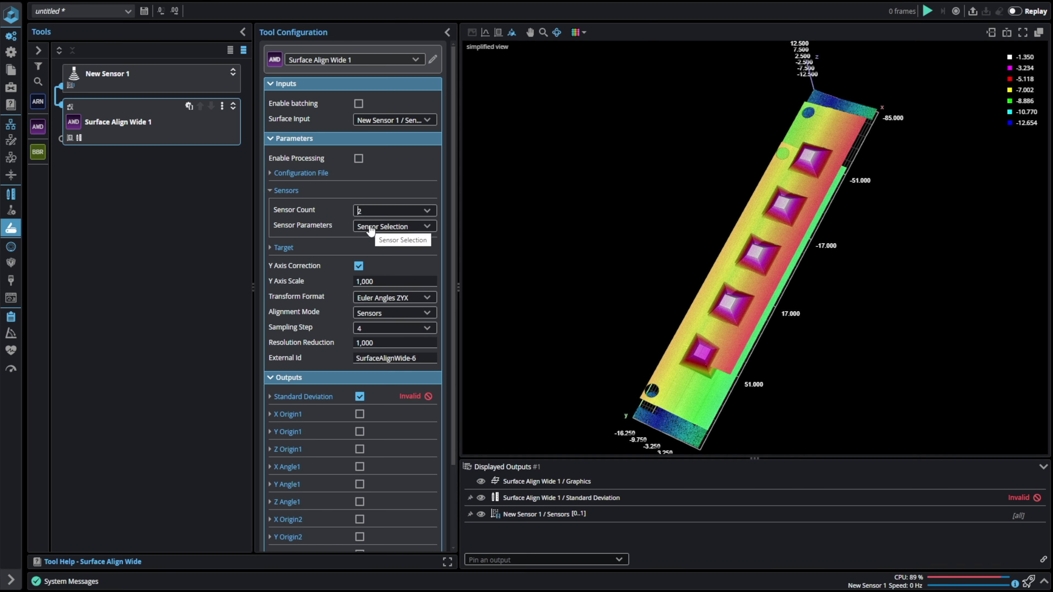
left_click(369, 230)
left_click(372, 255)
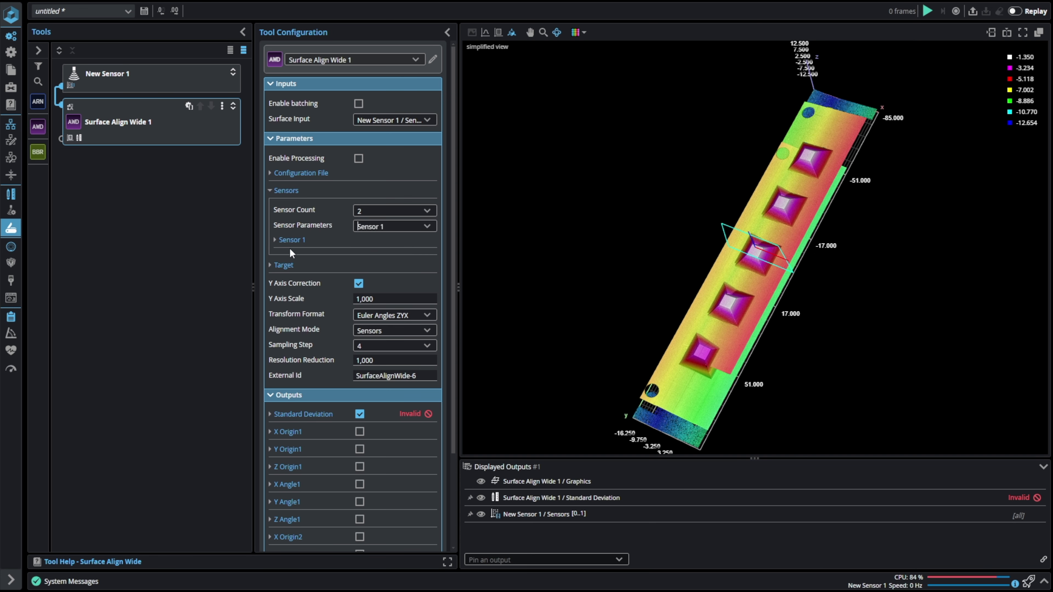
left_click(289, 240)
left_click(382, 265)
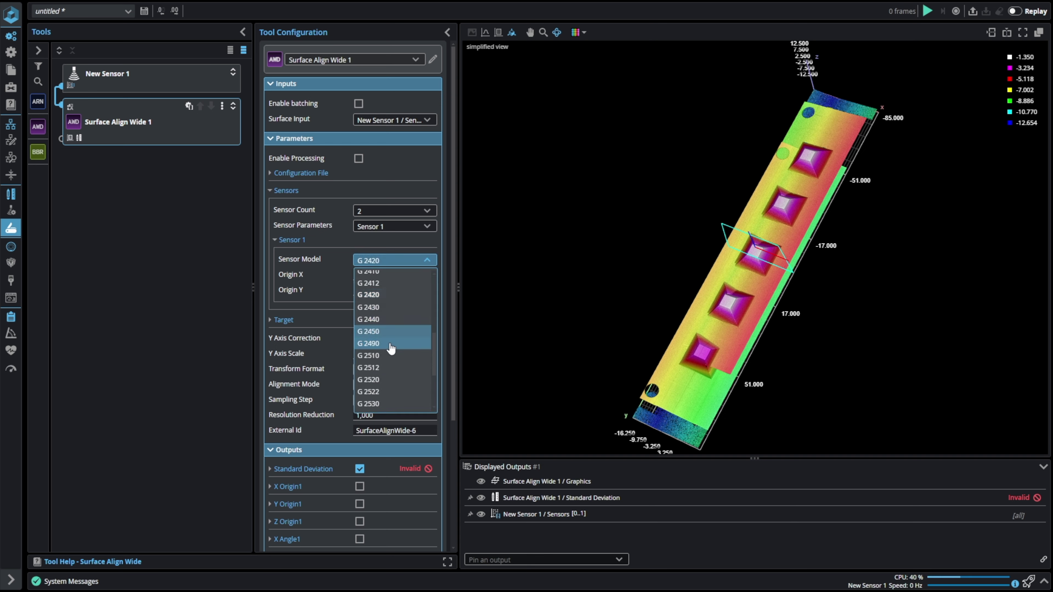
left_click(392, 385)
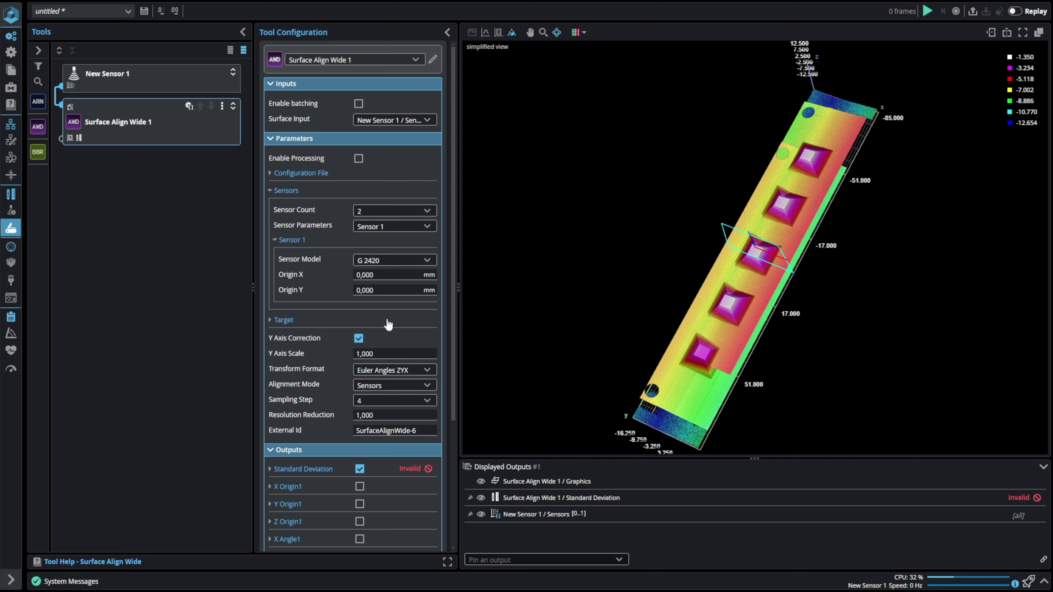
- Set Sensor 2's model to G 2520 and edit its Origin X (0 mm)
left_click(377, 226)
left_click(373, 267)
left_click(384, 261)
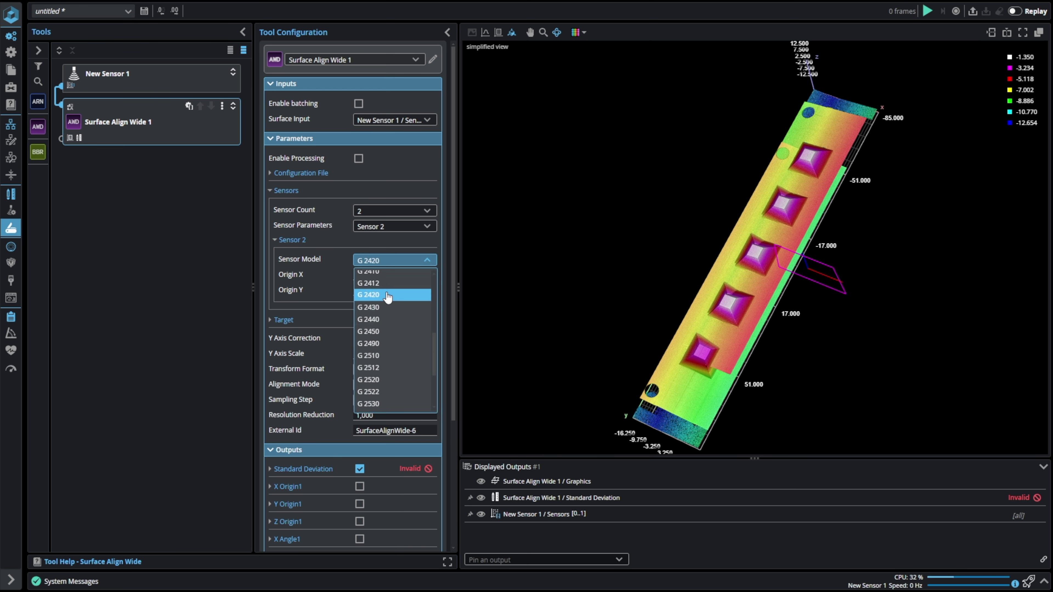
left_click(392, 380)
left_click(357, 274)
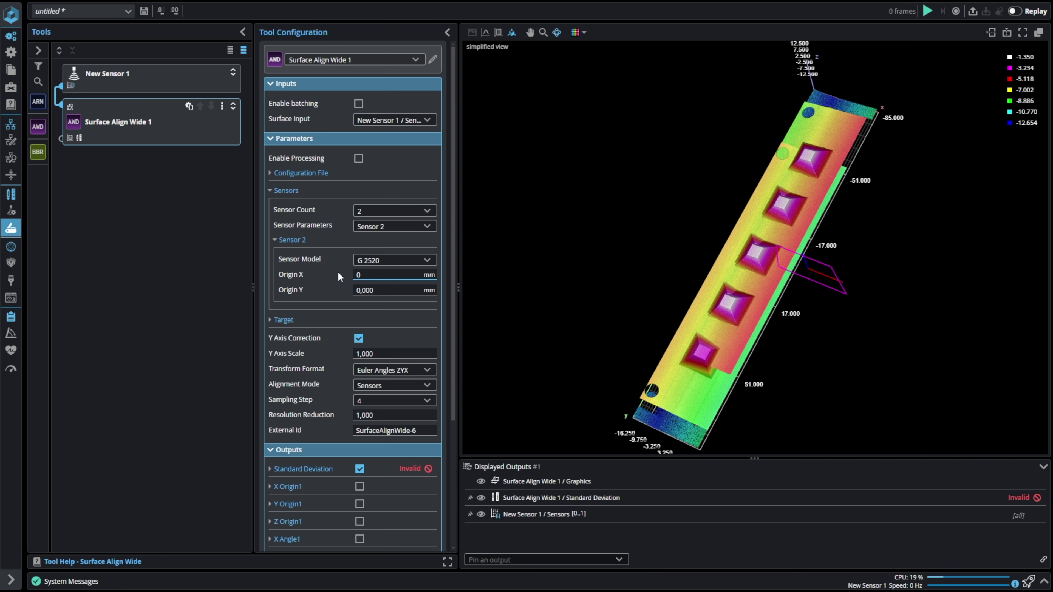
- Set the target to X Count 1, Y Count 4, and Plate Width 25 mm
left_click(283, 320)
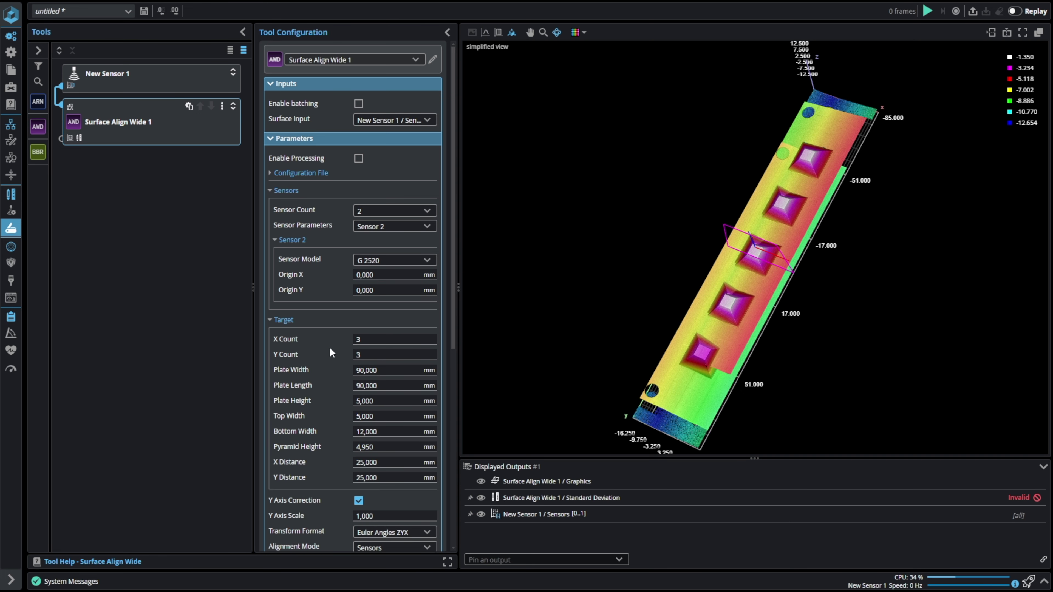
left_click(362, 339)
key("Tab")
left_click(384, 371)
key("Tab")
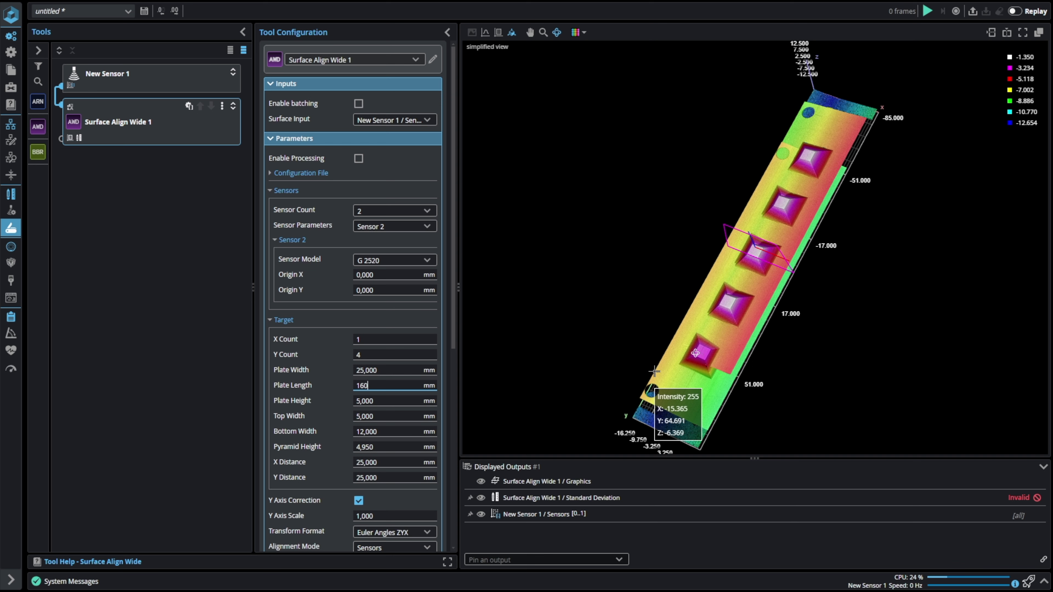
- Enter Plate Length 160, Bottom Width 15, Pyramid Height 5, and confirm Y Distance 25
left_click(387, 432)
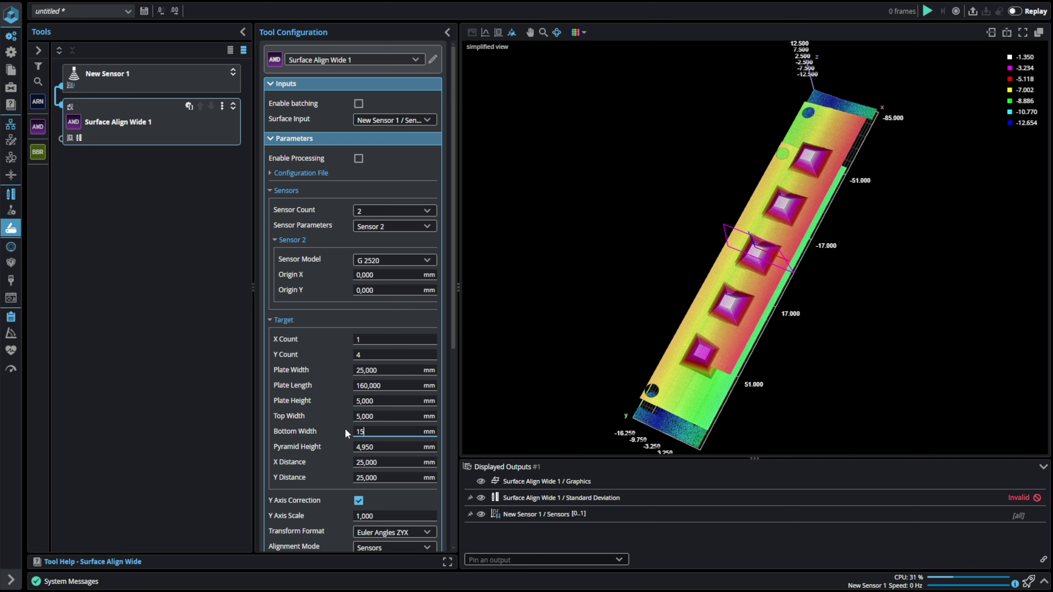
type("15")
key("Tab")
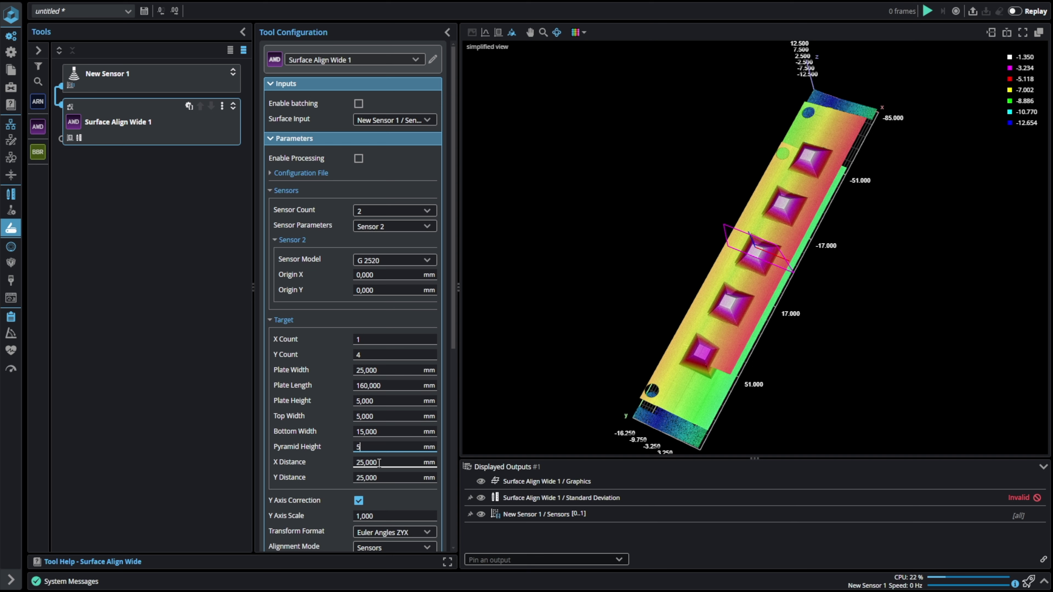
left_click(380, 478)
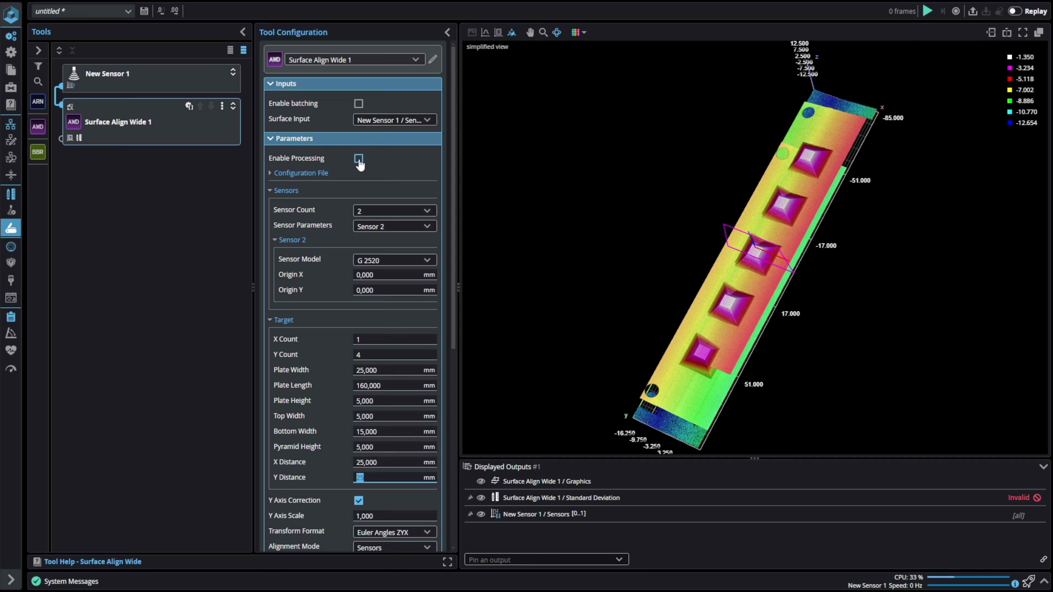
key("Return")
- Toggle the alignment tool's processing and review the saved-configuration entry in the system messages
left_click(359, 159)
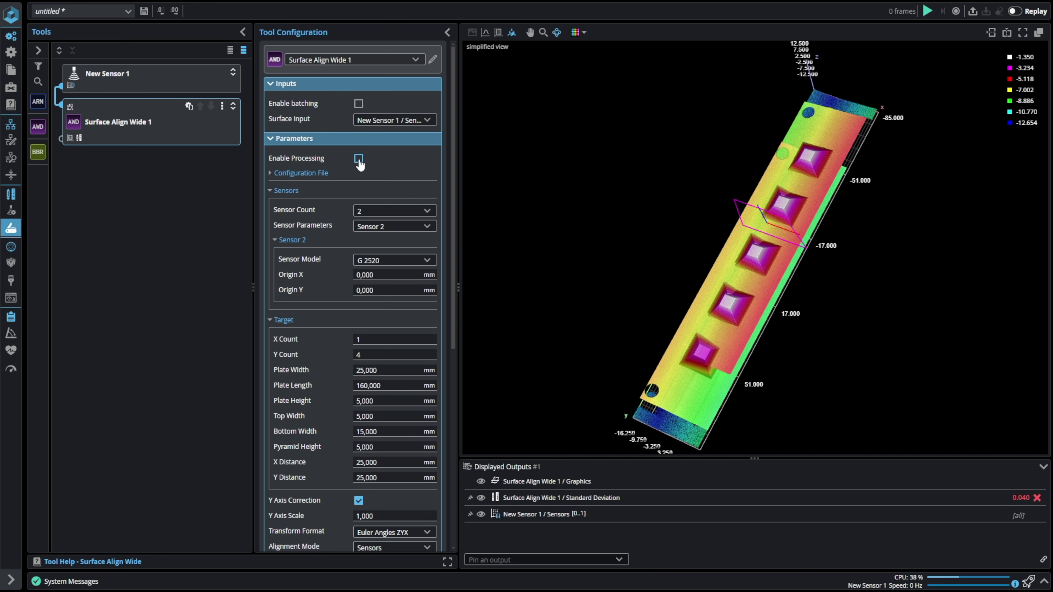
left_click(75, 580)
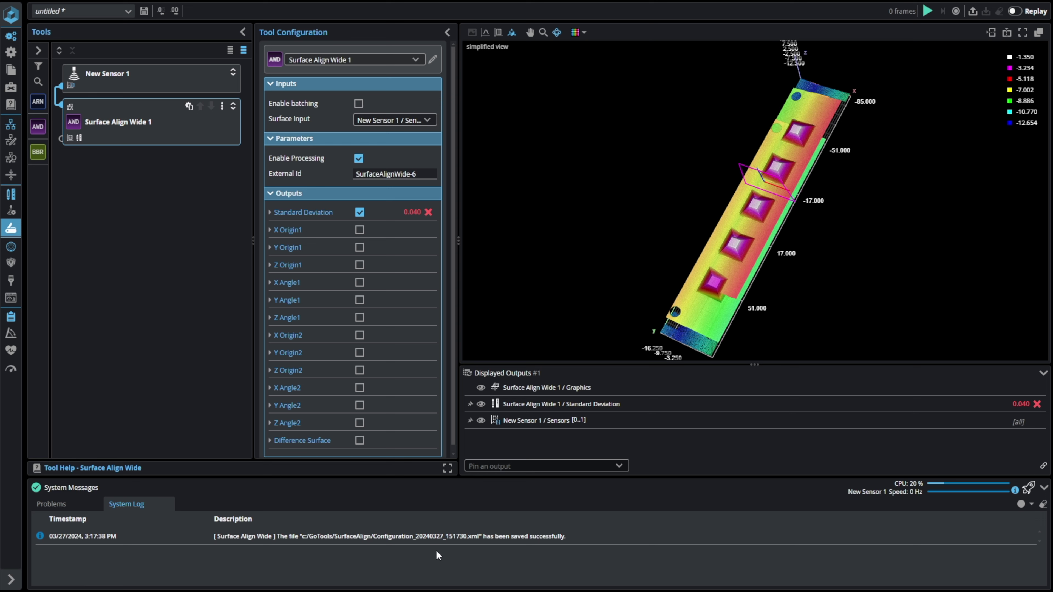
left_click(499, 544)
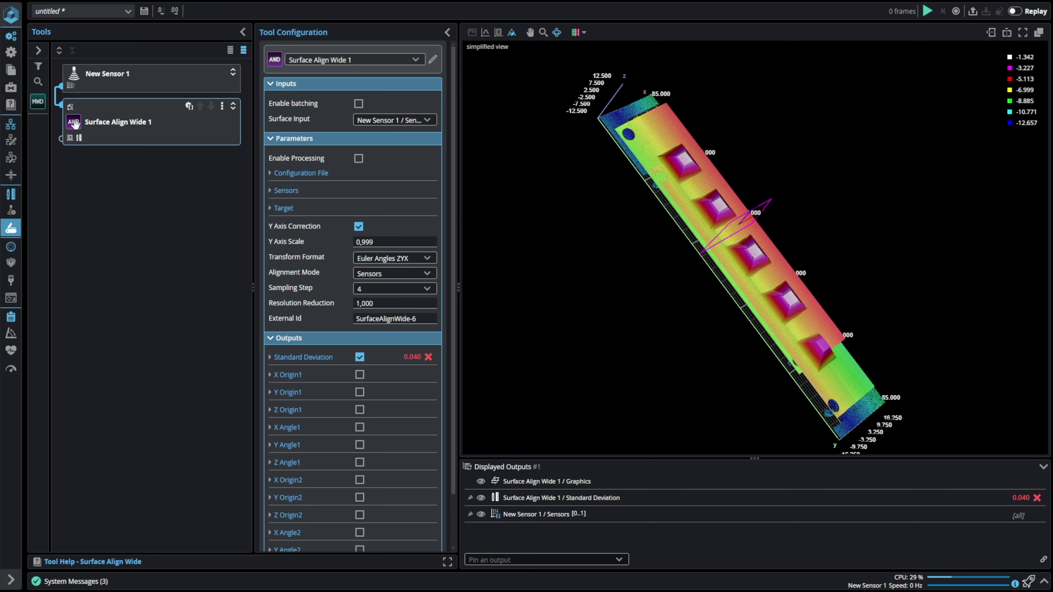
- Add Surface Merge Wide under Surface Align Wide 1 and load the last saved Configuration .xml
left_click(37, 101)
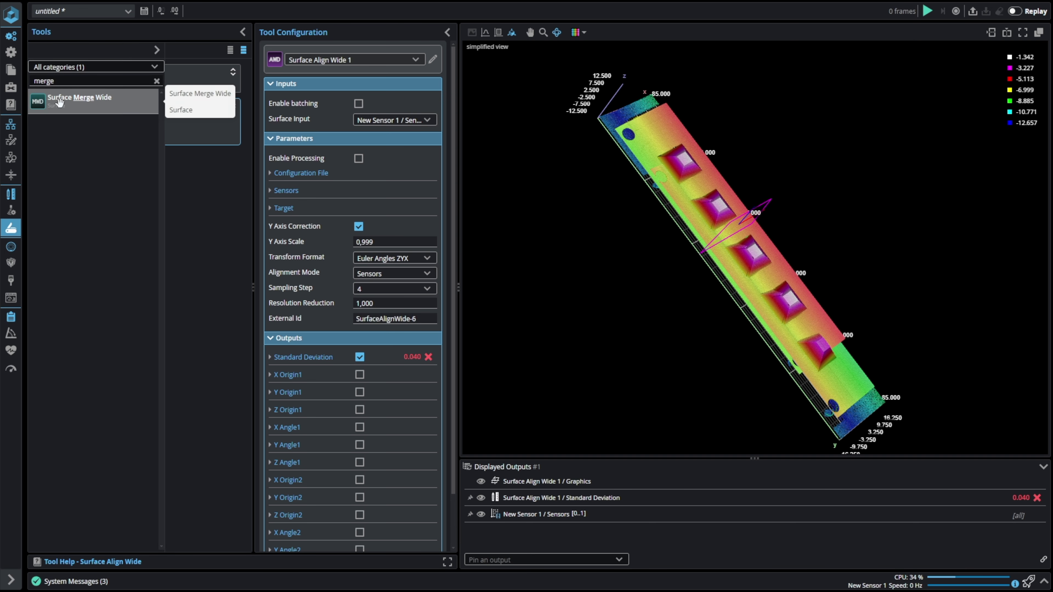
left_click_drag(146, 214, 145, 214)
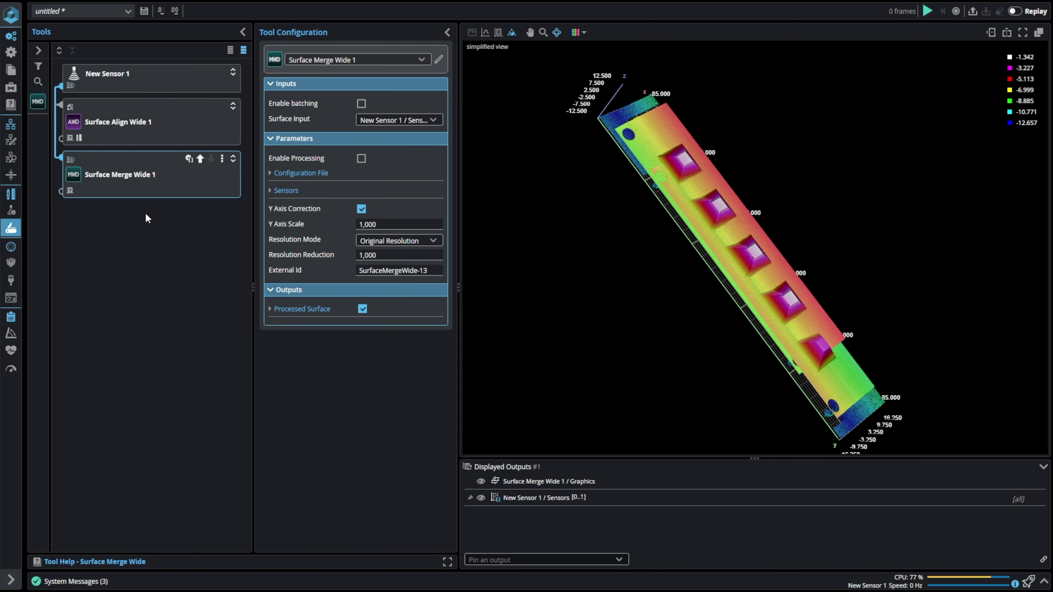
left_click(304, 174)
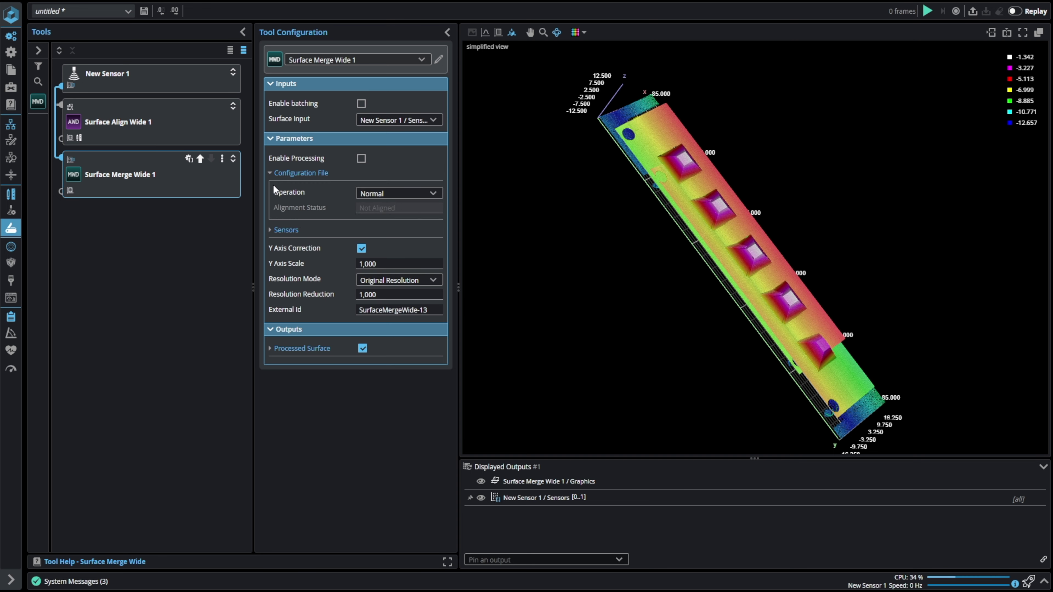
left_click(388, 194)
left_click(386, 222)
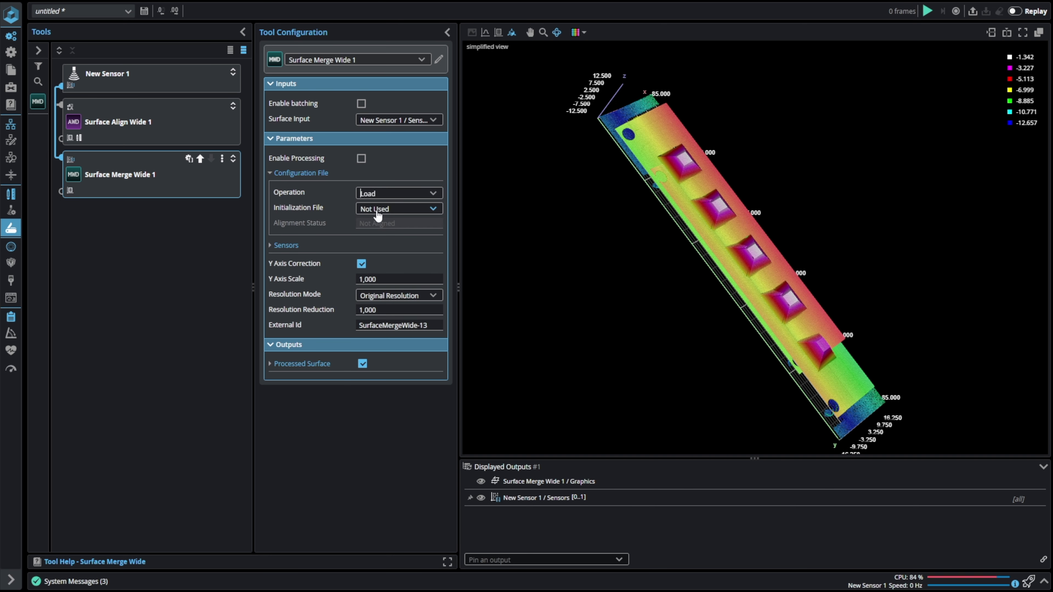
left_click(435, 211)
left_click(400, 334)
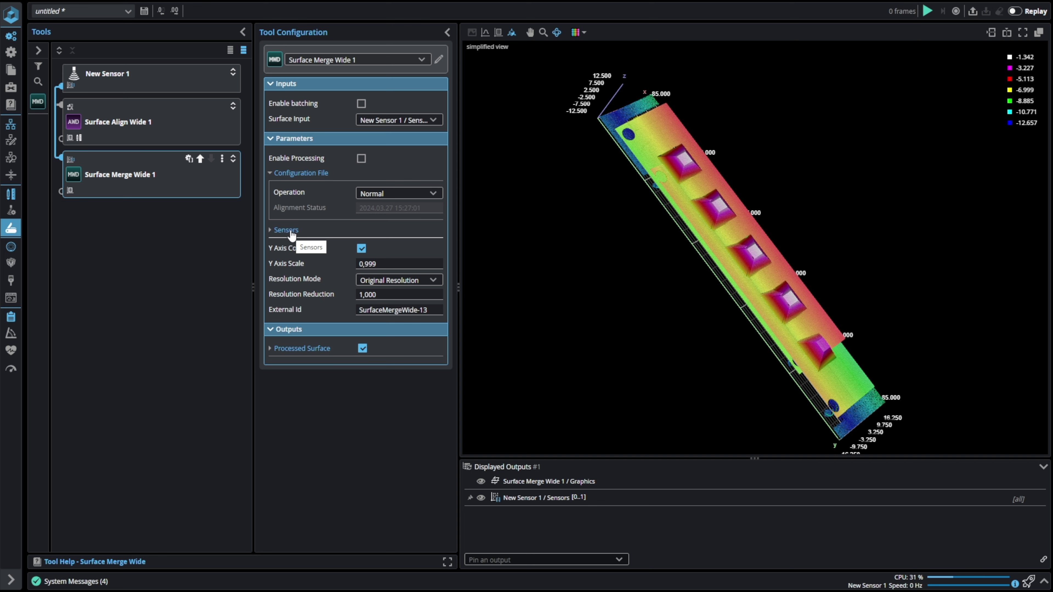
- Inspect the loaded origin and rotation offsets for Sensor 1 and Sensor 2
left_click(287, 230)
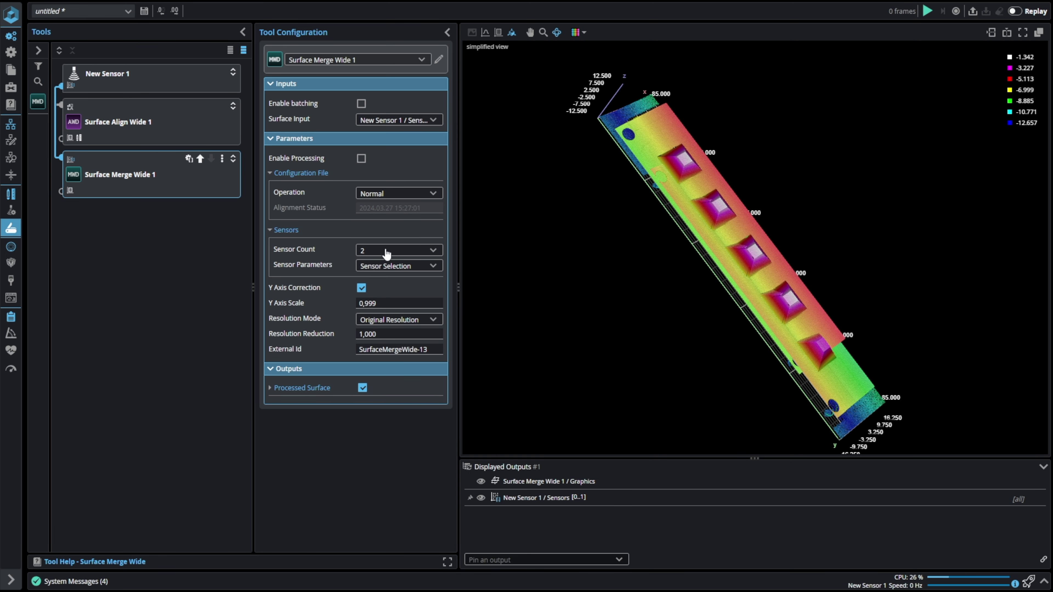
left_click(378, 268)
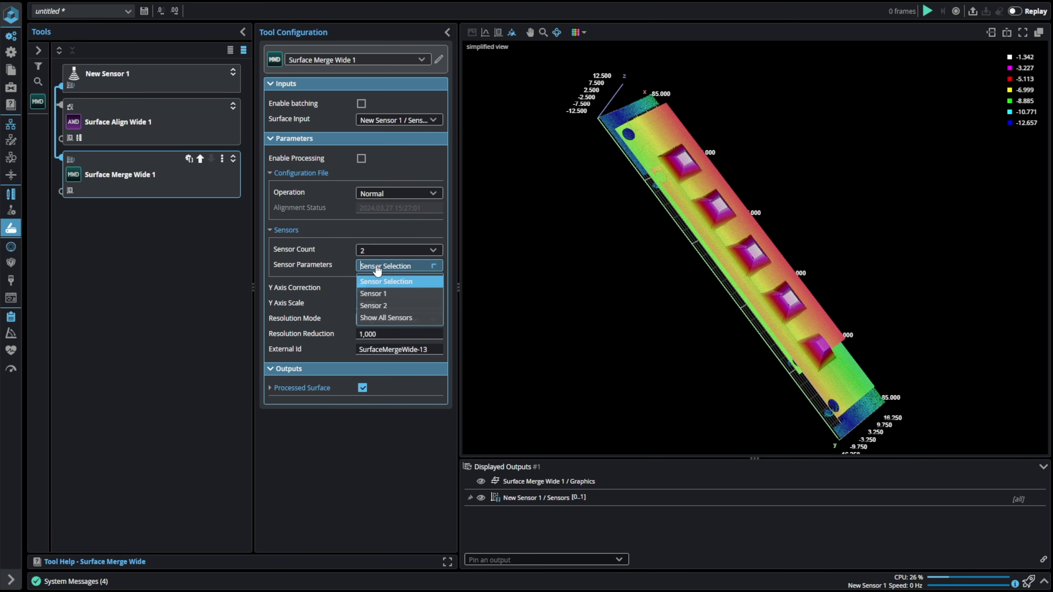
left_click(378, 294)
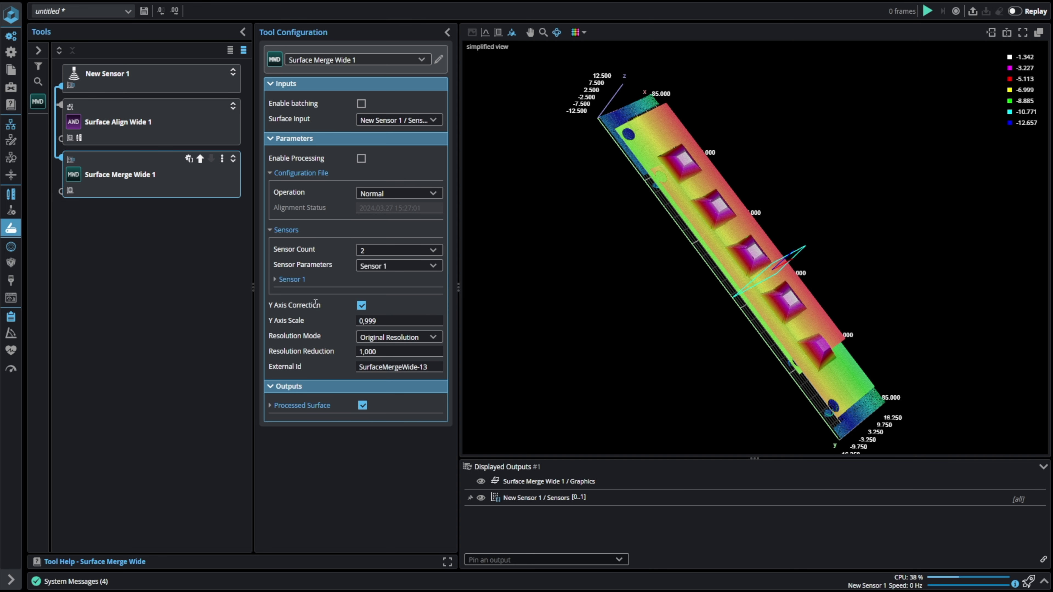
left_click(293, 280)
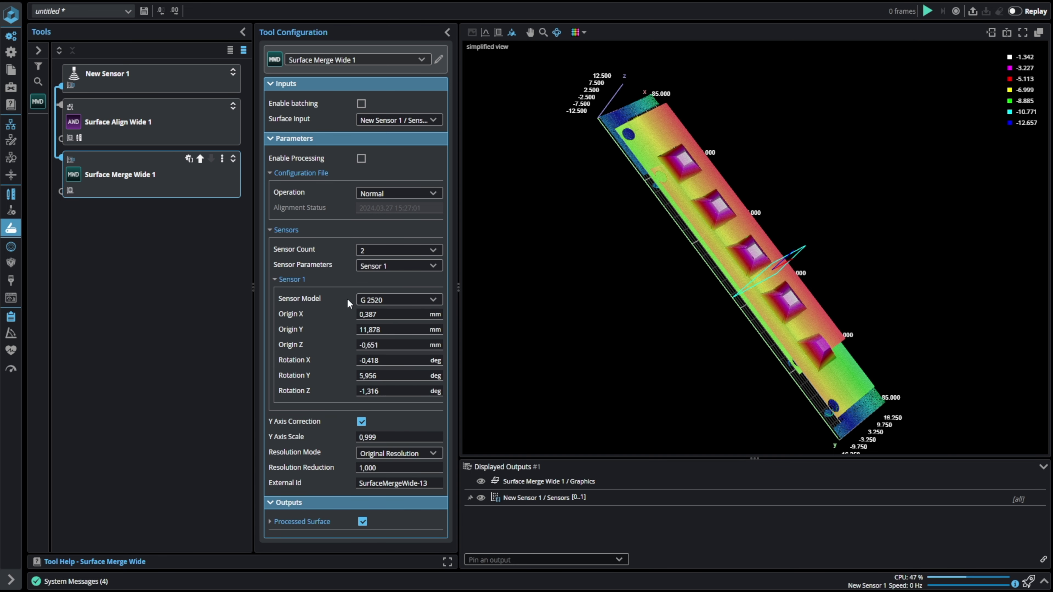
left_click(376, 266)
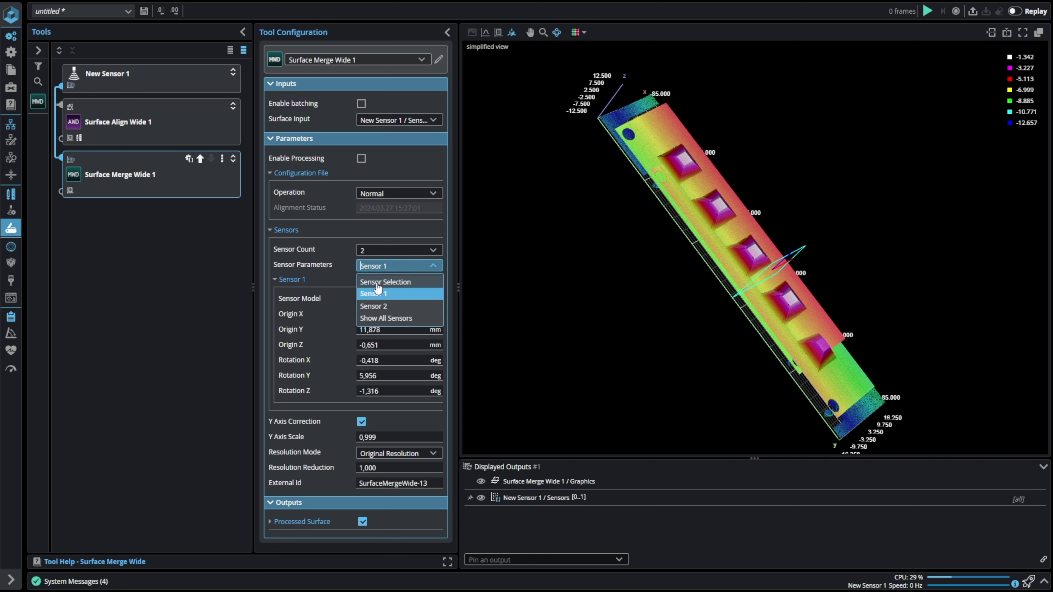
left_click(380, 305)
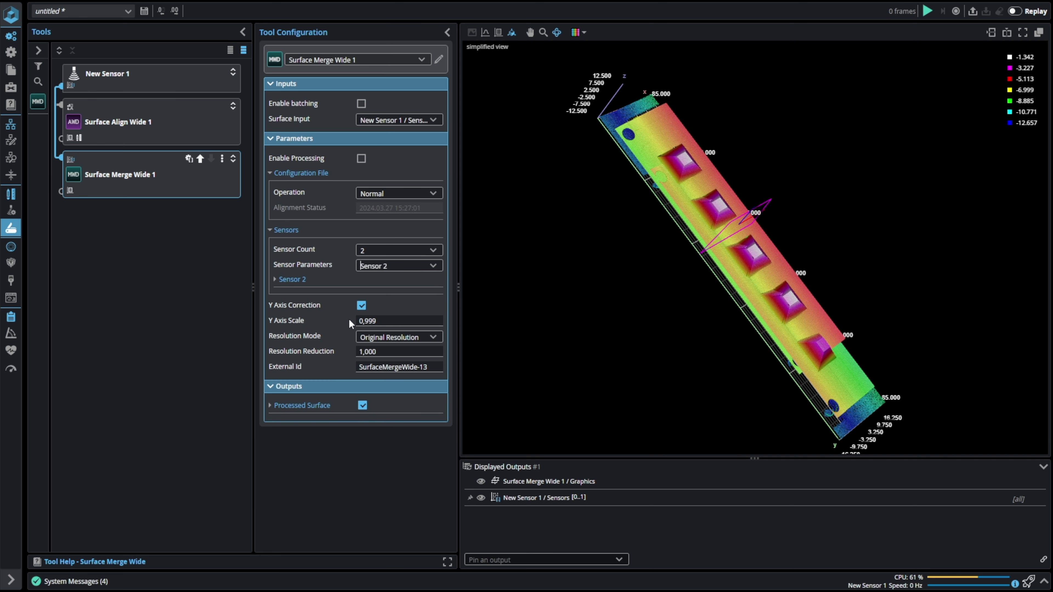
left_click(306, 284)
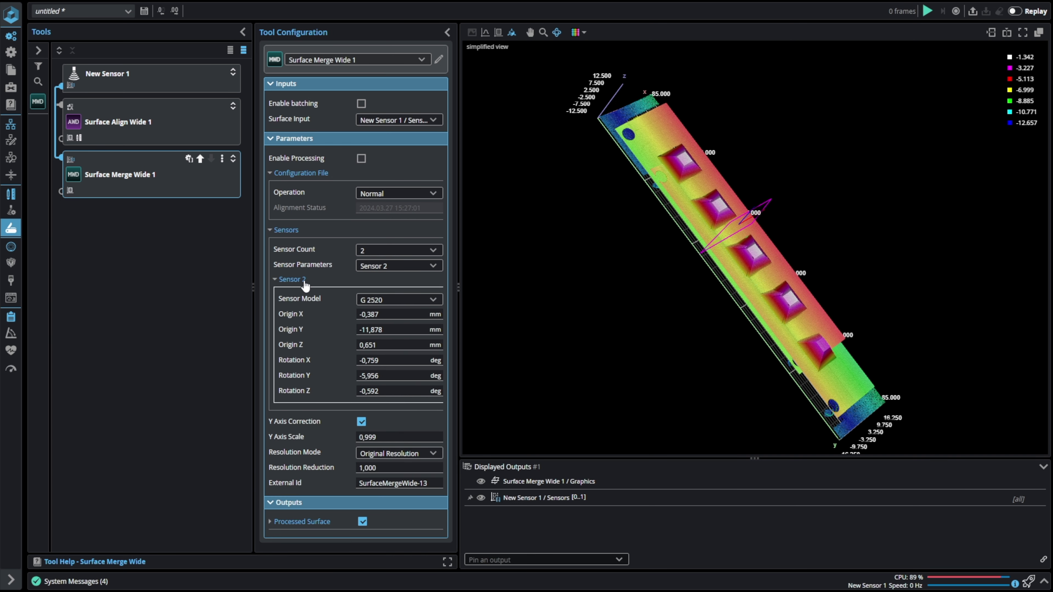
- Enable processing on Surface Merge Wide 1 and show its Processed Surface fitted in 3D view
left_click(362, 159)
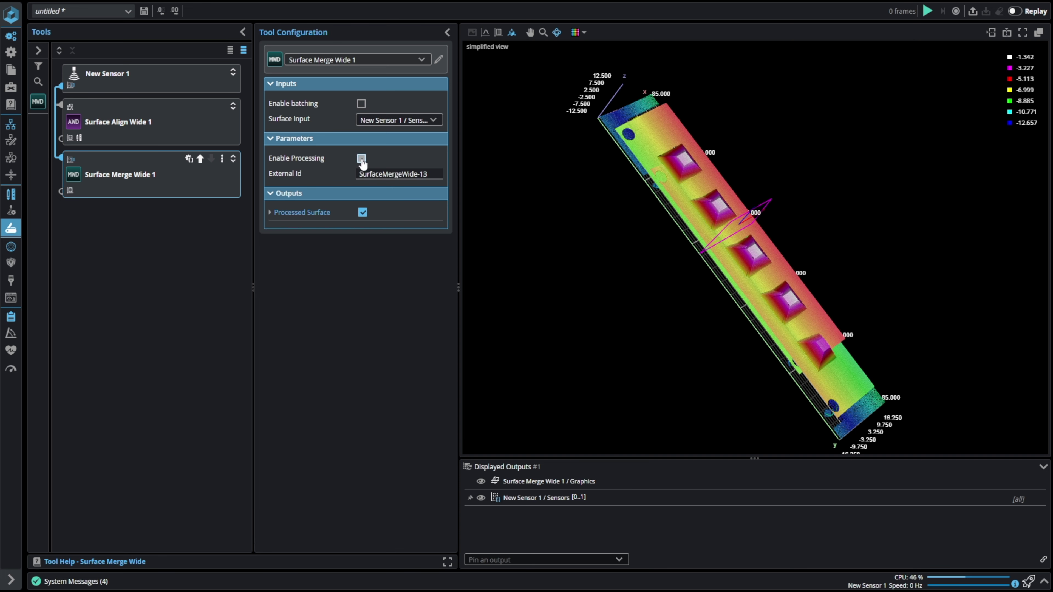
left_click(310, 215)
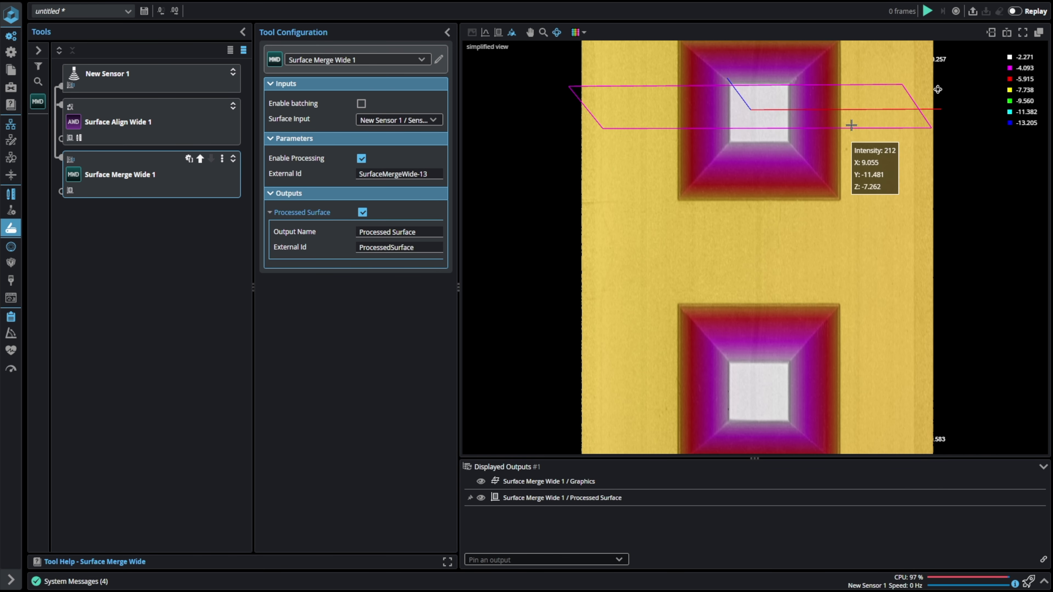
left_click(1023, 32)
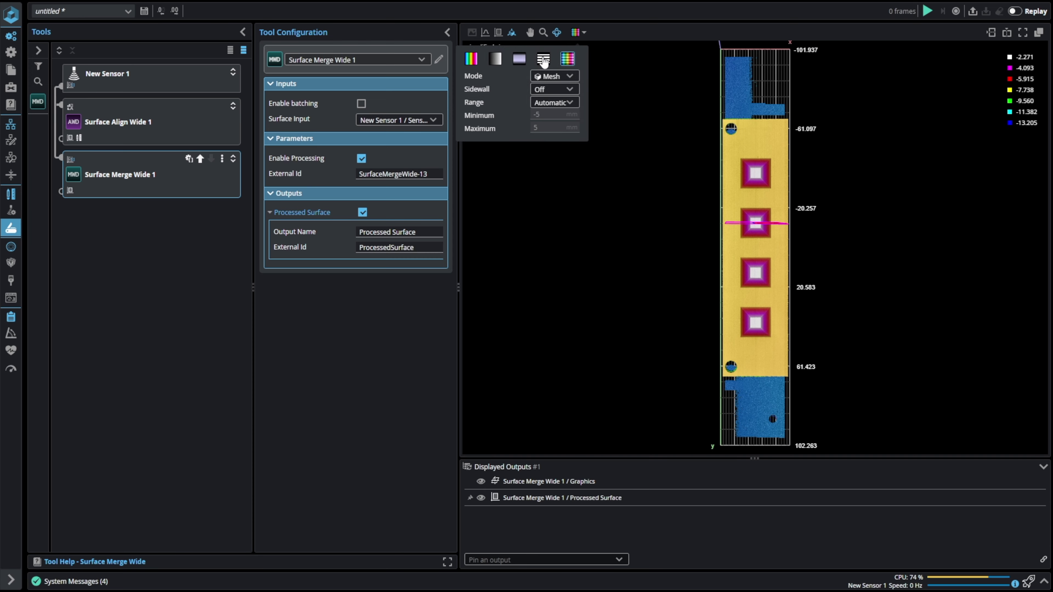
left_click(512, 33)
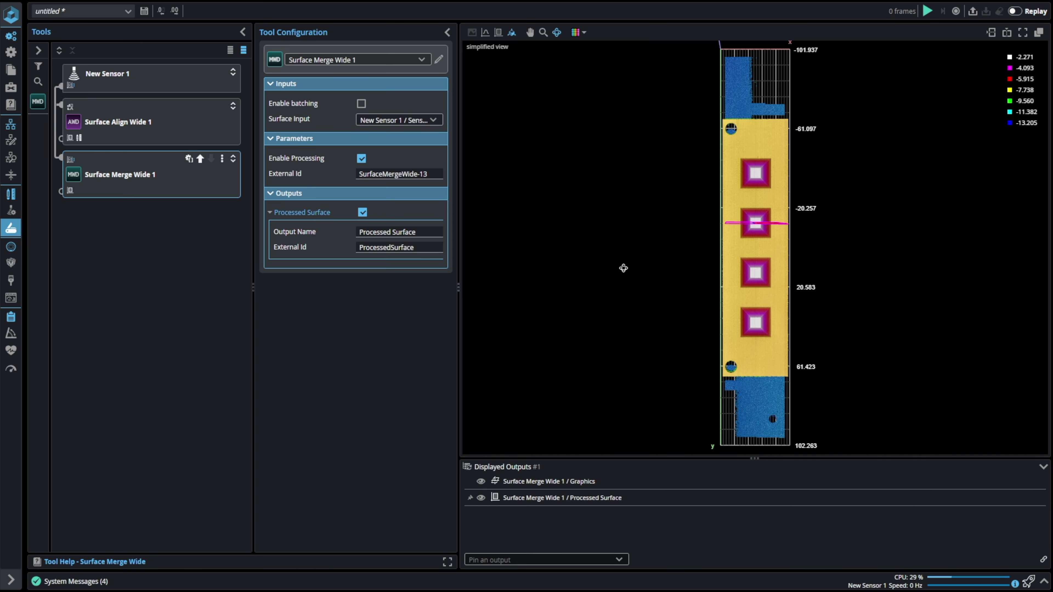
- Orbit the merged surface, then the new toothed-part scan, to tilted perspectives
left_click_drag(626, 275, 742, 337)
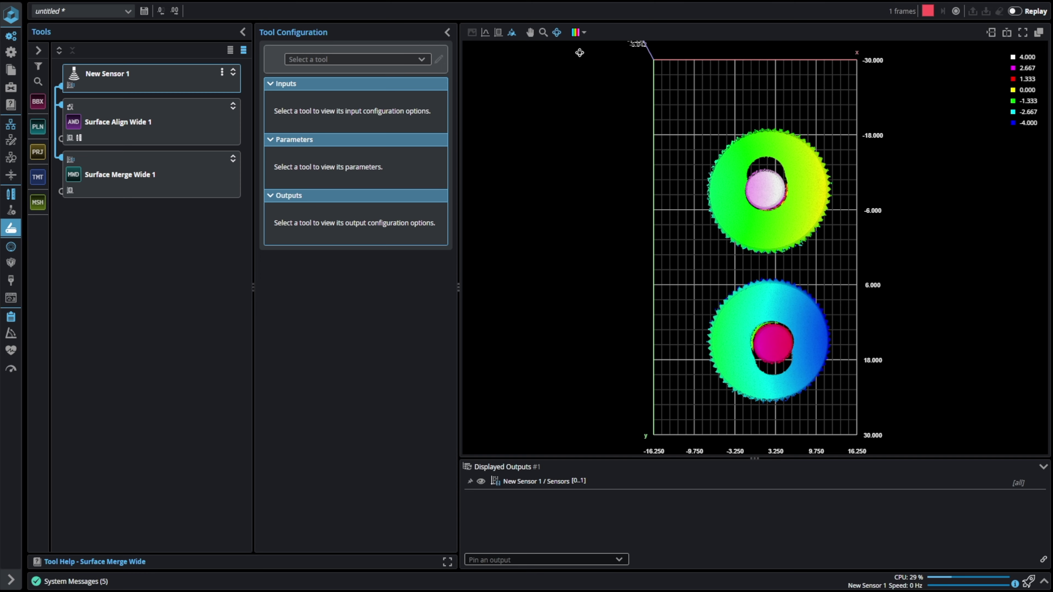
left_click_drag(576, 52, 564, 322)
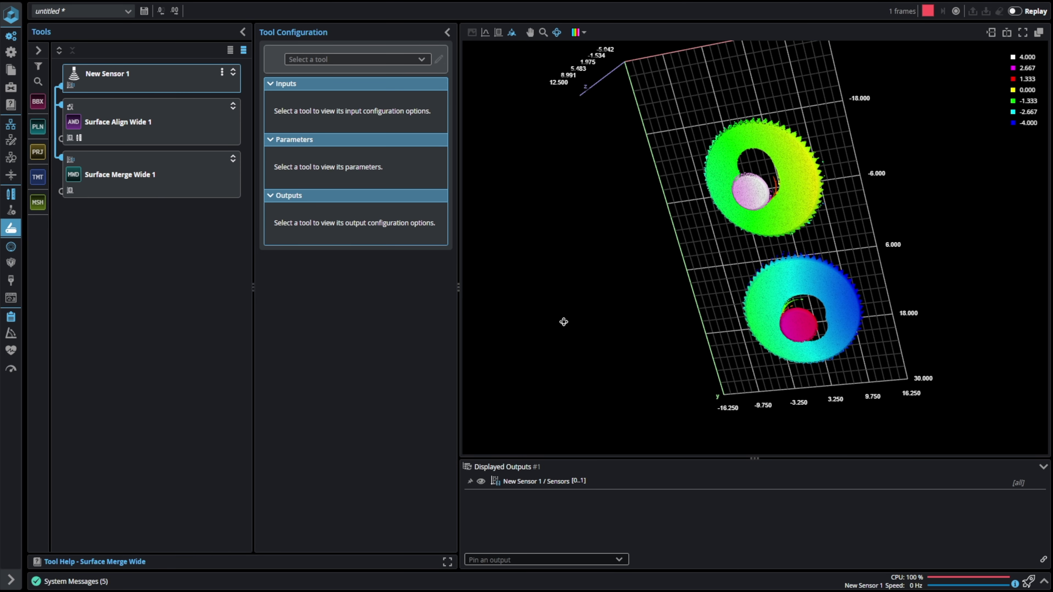
- Show Surface Merge Wide 1's Processed Surface of the toothed gear, tilted to reveal the raised hub
left_click(133, 177)
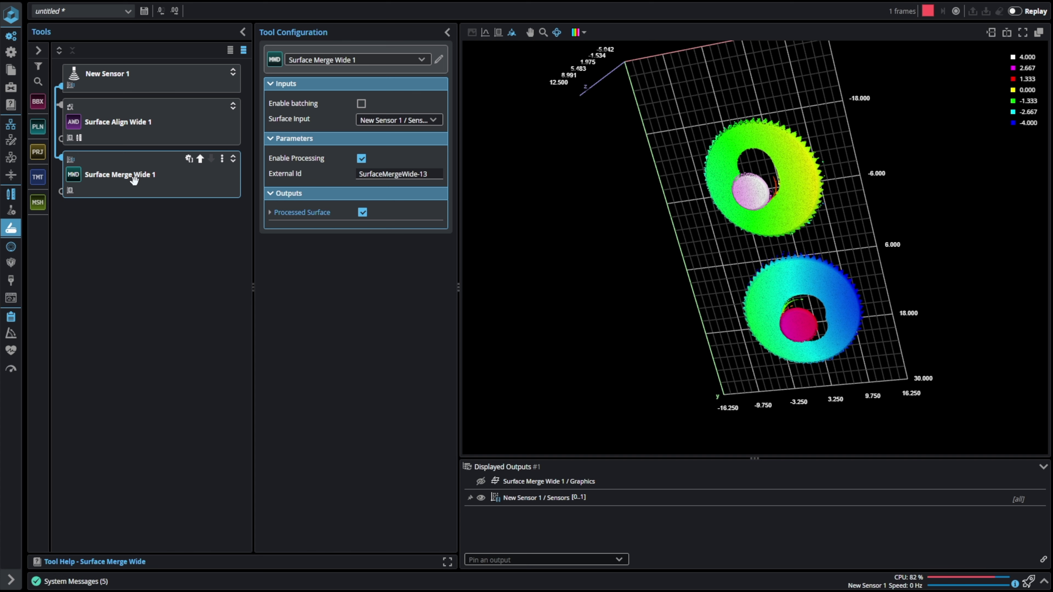
left_click(292, 213)
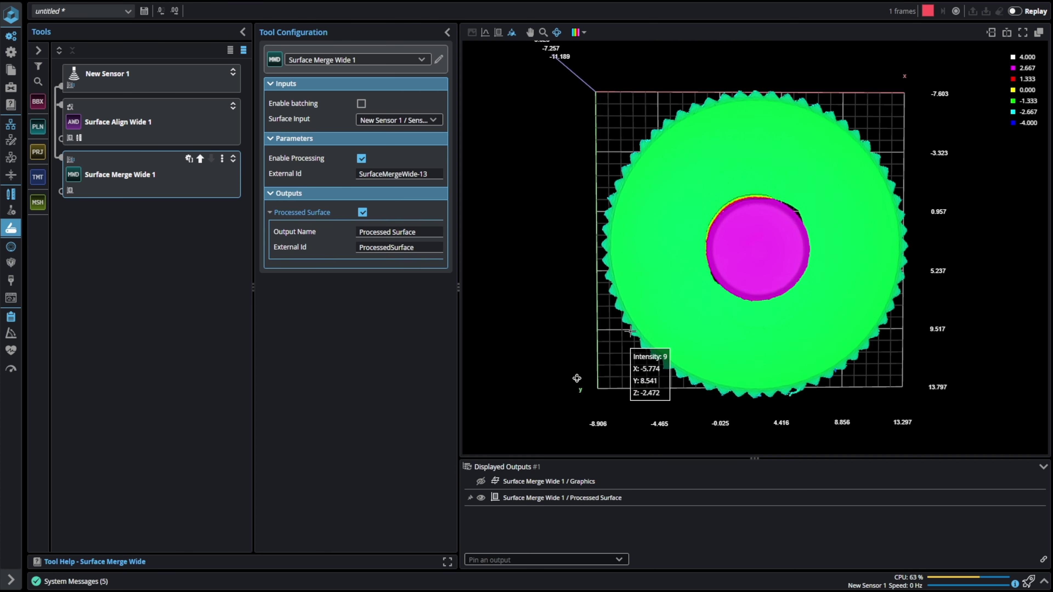
left_click_drag(630, 330, 659, 331)
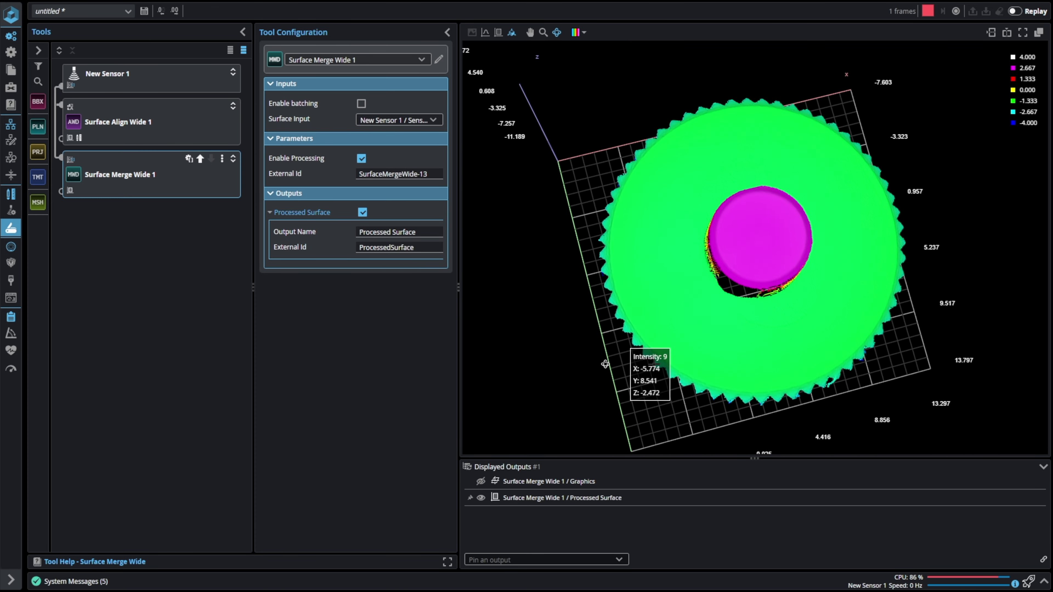